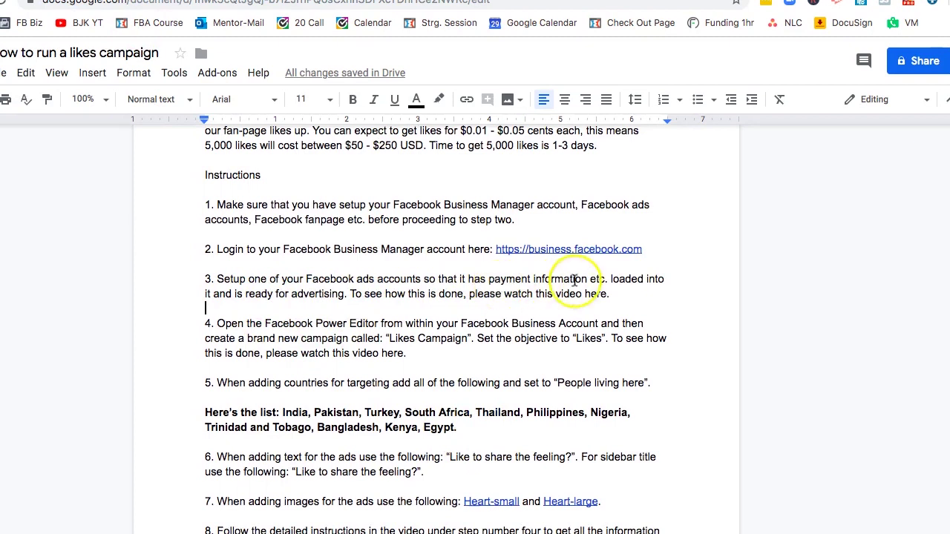
Step: Review the likes campaign instructions for the campaign name, objective, target countries, ad text, images and daily budget
{"action": "scroll", "coordinate": [334, 304], "scroll_direction": "down", "scroll_amount": 1}
{"action": "scroll", "coordinate": [335, 304], "scroll_direction": "down", "scroll_amount": 1}
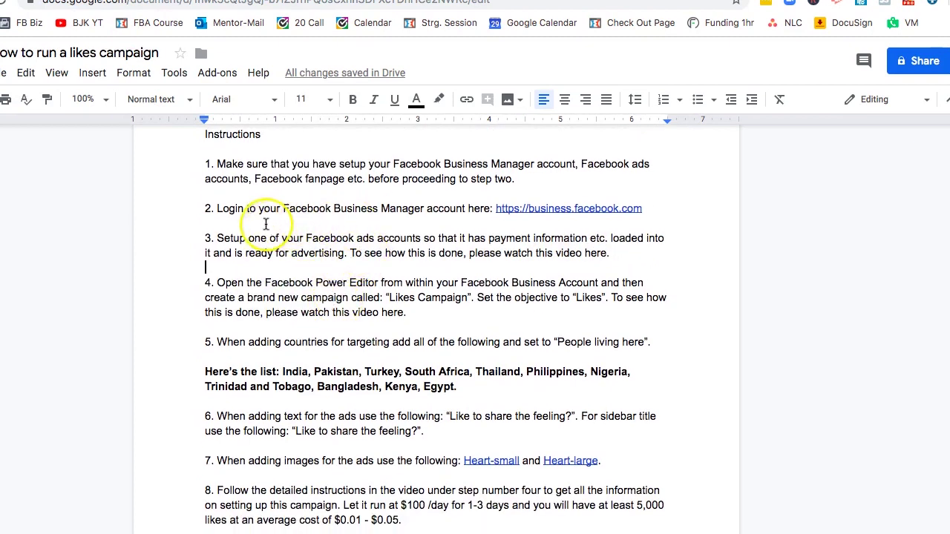
{"action": "scroll", "coordinate": [249, 201], "scroll_direction": "up", "scroll_amount": 1}
{"action": "scroll", "coordinate": [247, 197], "scroll_direction": "down", "scroll_amount": 1}
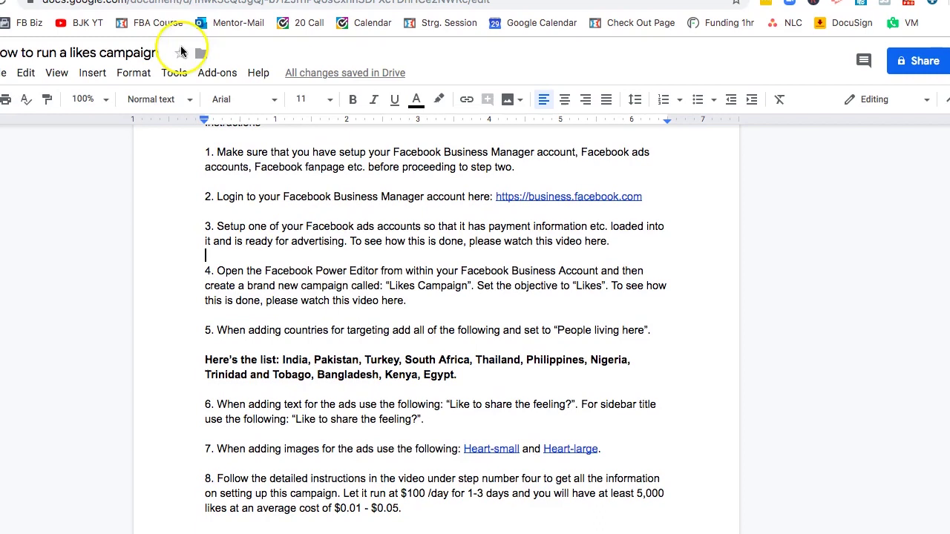
{"action": "left_click", "coordinate": [190, 0]}
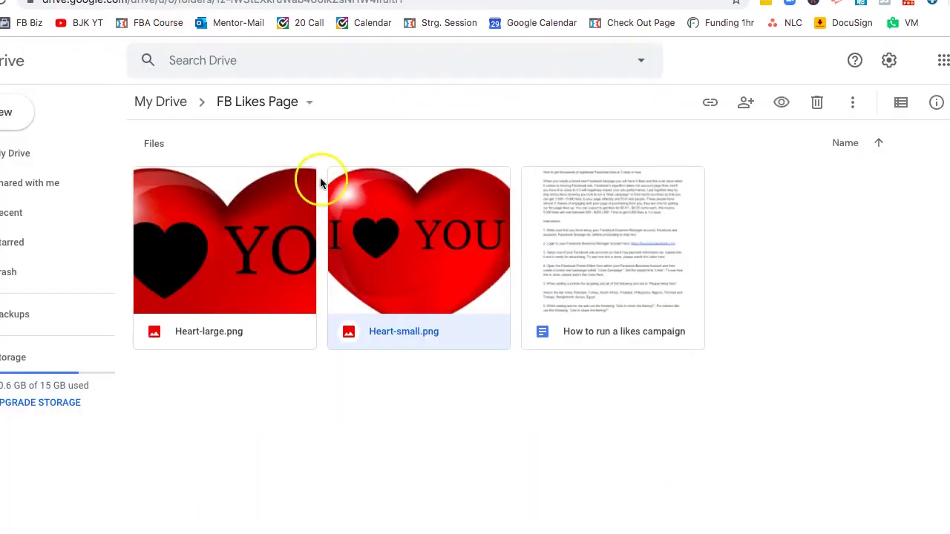
{"action": "left_click", "coordinate": [349, 1]}
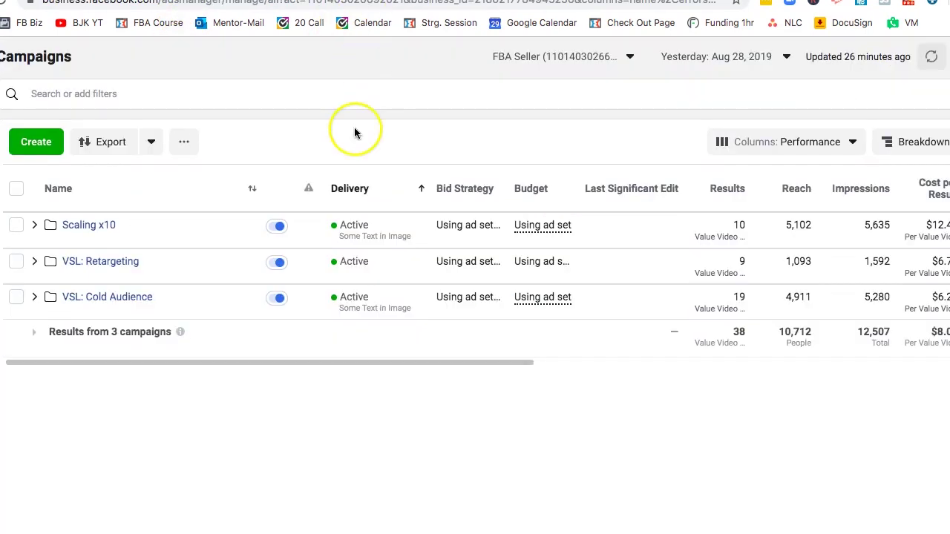
{"action": "left_click", "coordinate": [128, 2]}
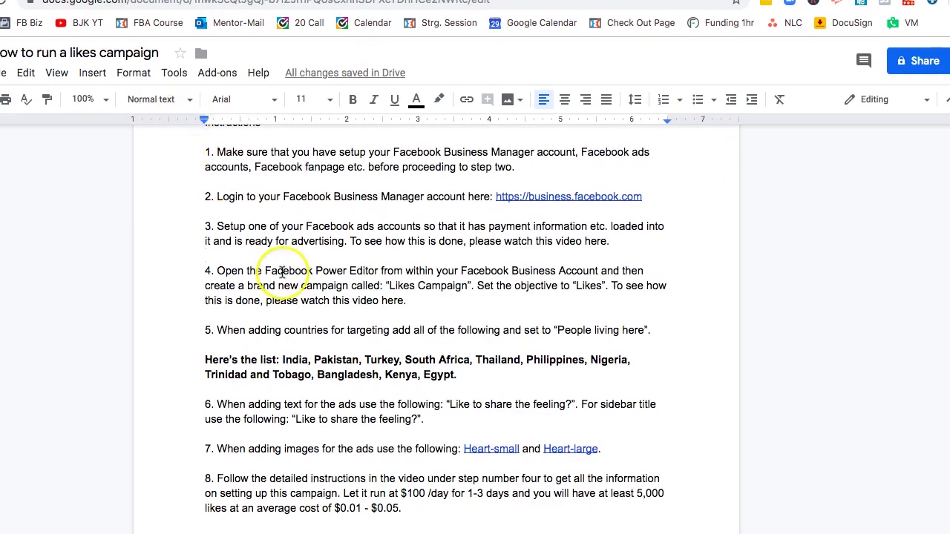
{"action": "scroll", "coordinate": [315, 311], "scroll_direction": "down", "scroll_amount": 1}
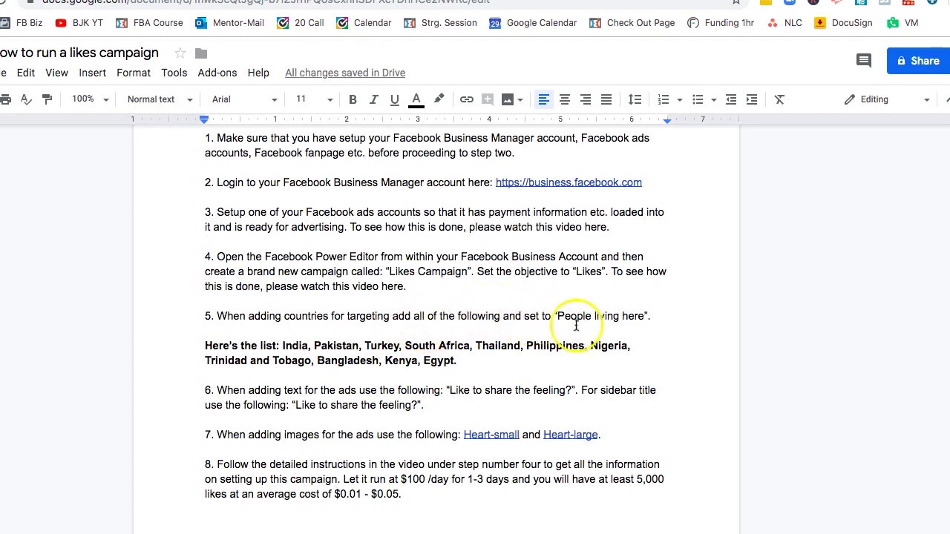
Step: Switch to Facebook Ads Manager and start a new campaign named "Likes Campaign" with the Page likes objective
{"action": "left_click", "coordinate": [295, 2]}
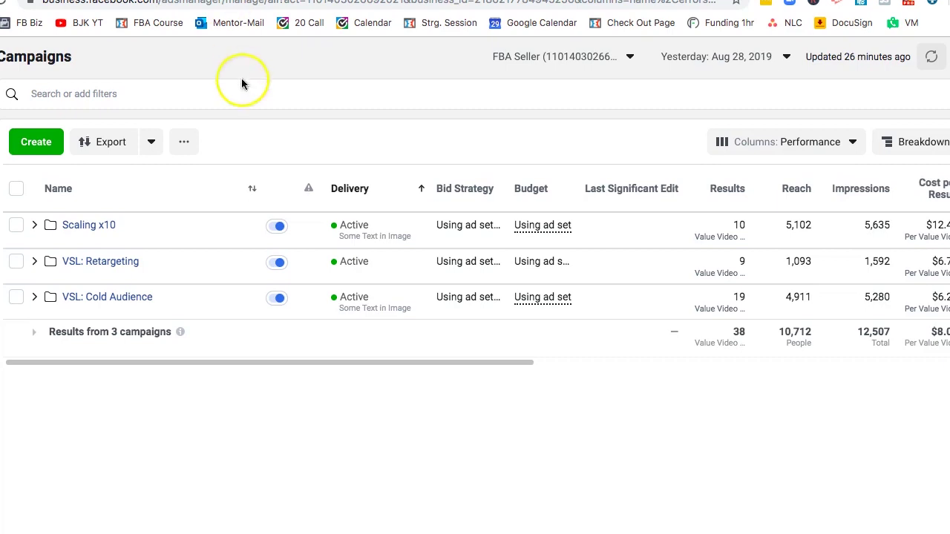
{"action": "left_click", "coordinate": [31, 145]}
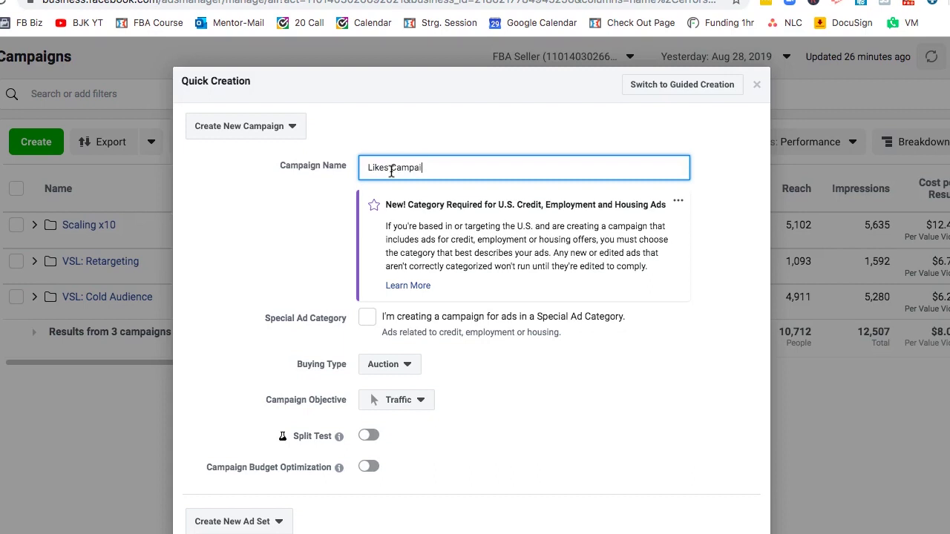
{"action": "scroll", "coordinate": [439, 260], "scroll_direction": "down", "scroll_amount": 1}
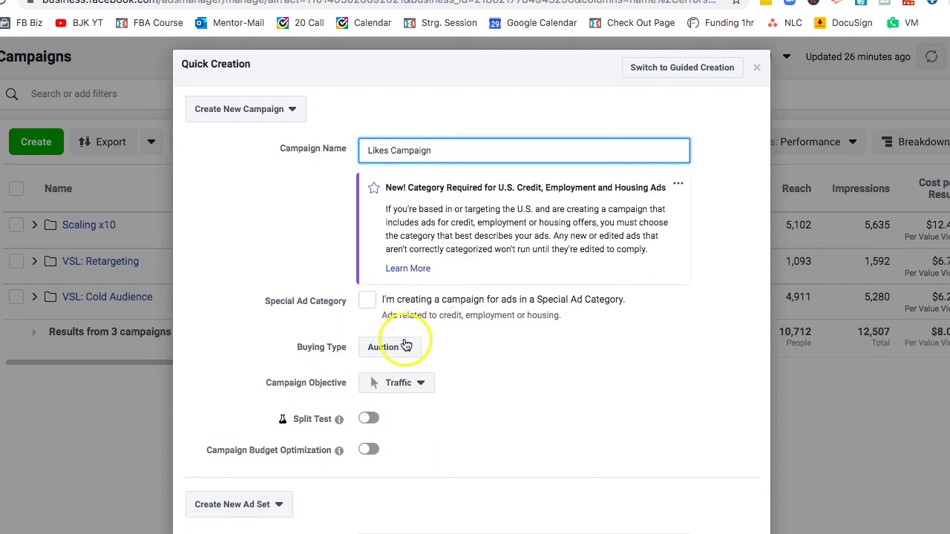
{"action": "scroll", "coordinate": [391, 354], "scroll_direction": "down", "scroll_amount": 3}
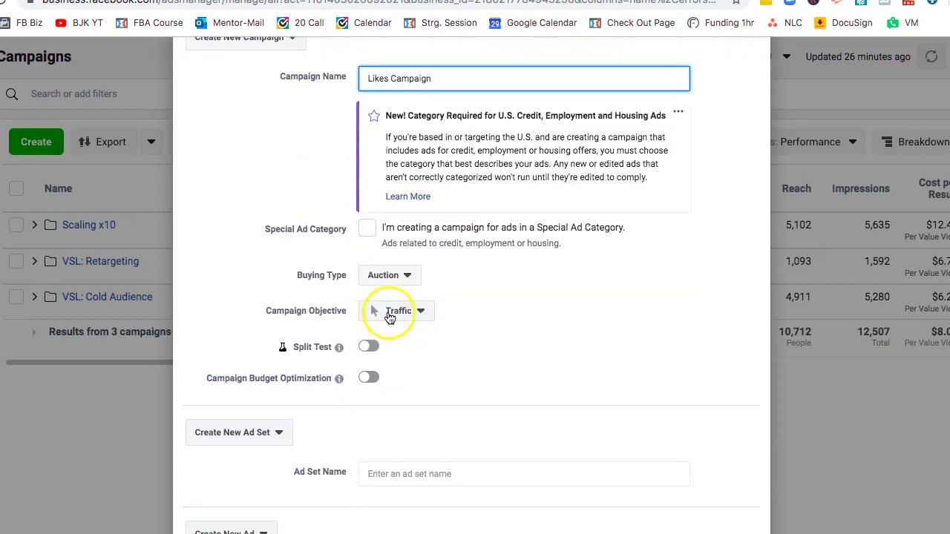
{"action": "left_click", "coordinate": [391, 313]}
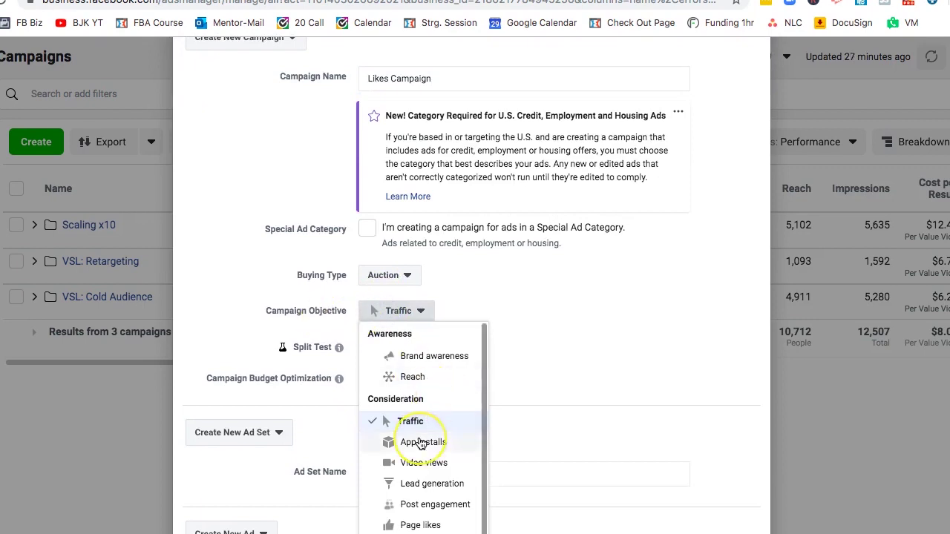
{"action": "scroll", "coordinate": [424, 441], "scroll_direction": "down", "scroll_amount": 1}
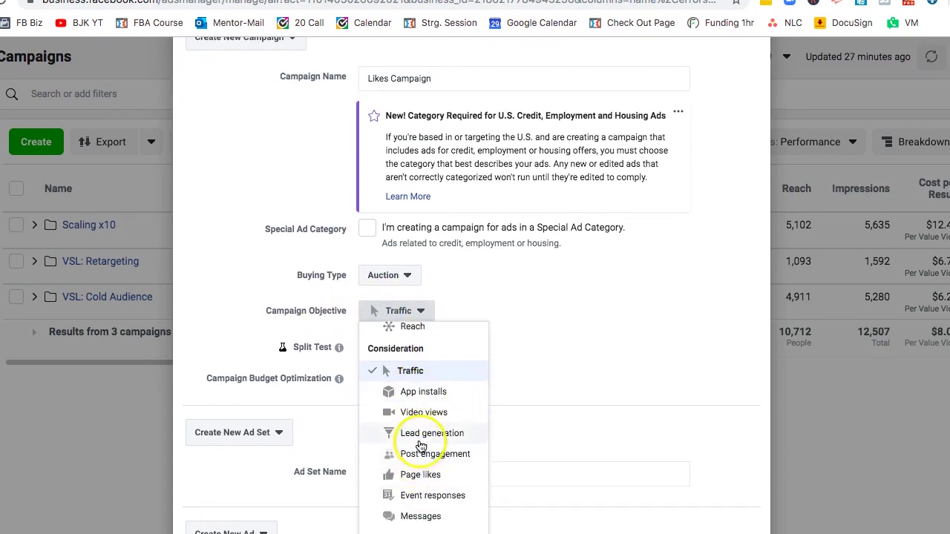
{"action": "left_click", "coordinate": [421, 475]}
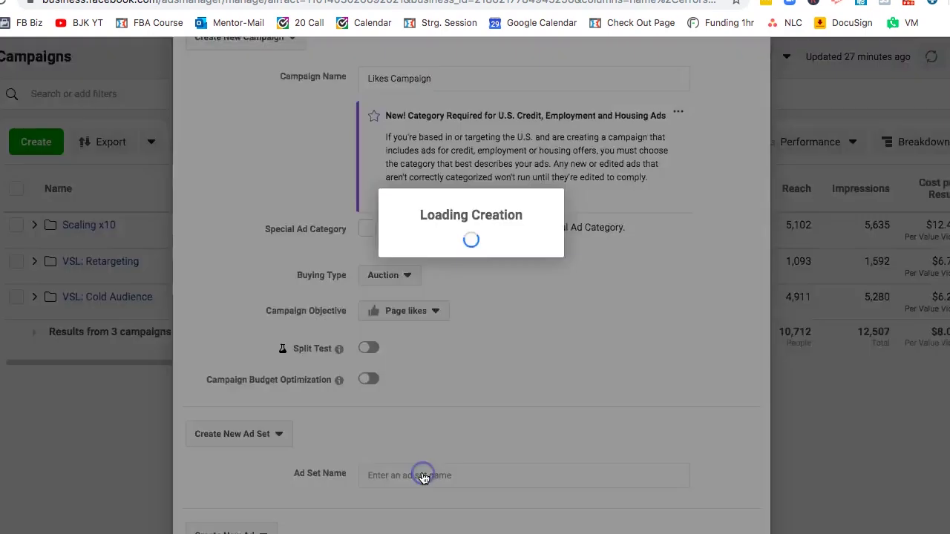
Step: Skip the ad set for the new campaign, save it to draft and publish the draft items
{"action": "scroll", "coordinate": [483, 416], "scroll_direction": "down", "scroll_amount": 1}
{"action": "scroll", "coordinate": [490, 439], "scroll_direction": "down", "scroll_amount": 1}
{"action": "left_click", "coordinate": [254, 350]}
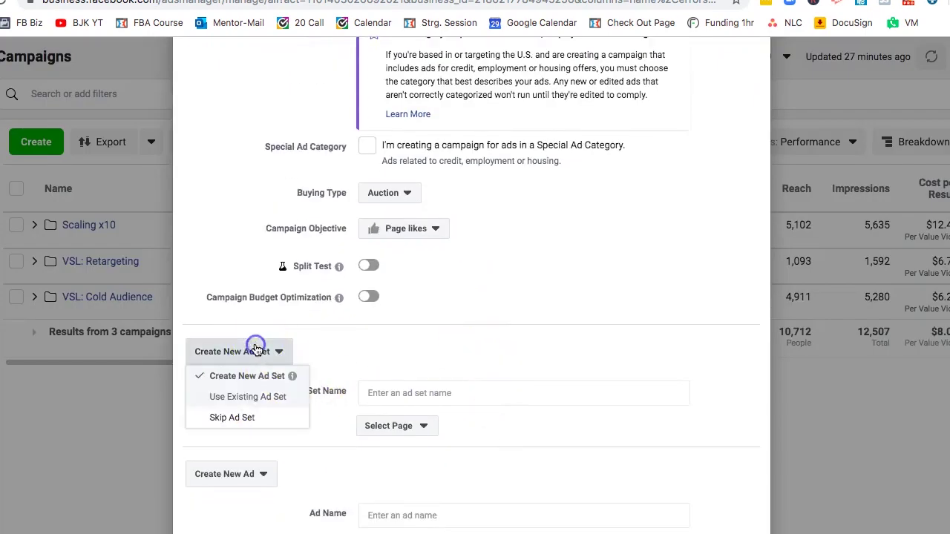
{"action": "left_click", "coordinate": [242, 418]}
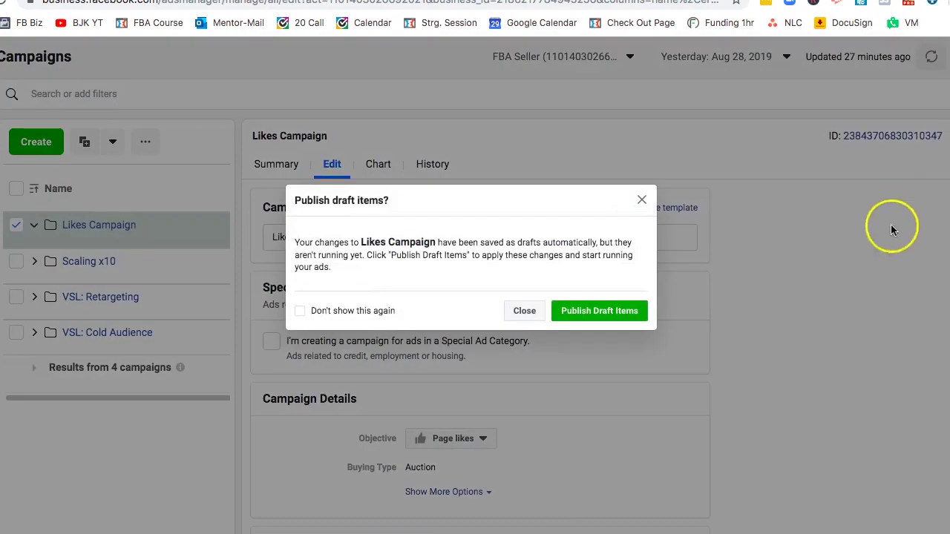
{"action": "left_click", "coordinate": [615, 310]}
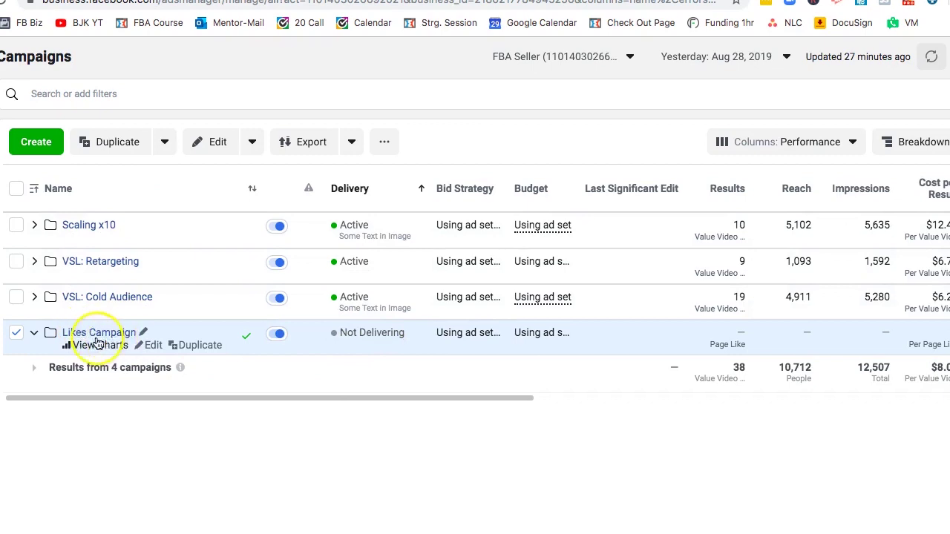
Step: Open Likes Campaign and create an ad set named "Likes Campaign-Ads Set" in it, saved to draft
{"action": "left_click", "coordinate": [93, 332]}
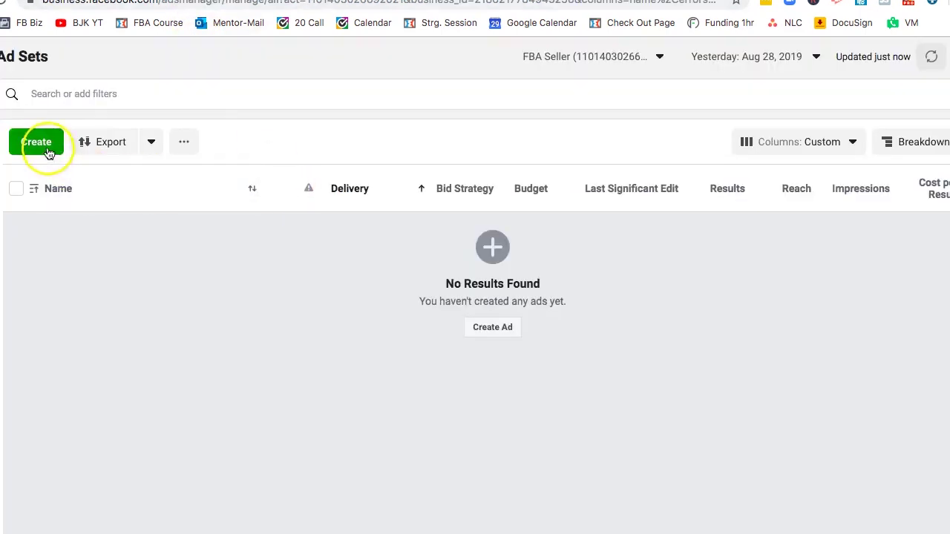
{"action": "left_click", "coordinate": [48, 153]}
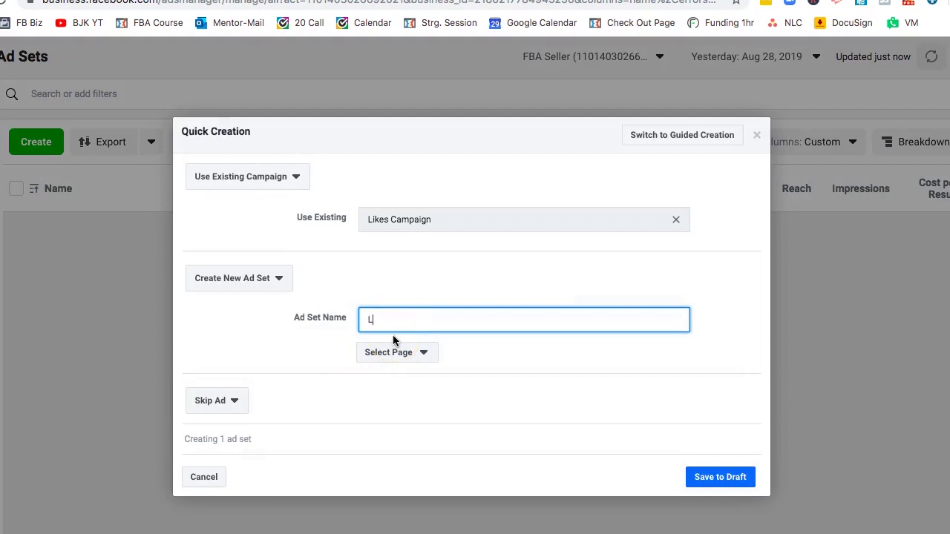
{"action": "type", "text": "gin"}
{"action": "key", "text": "BackSpace"}
{"action": "key", "text": "BackSpace"}
{"action": "key", "text": "BackSpace"}
{"action": "type", "text": "ign-Ads "}
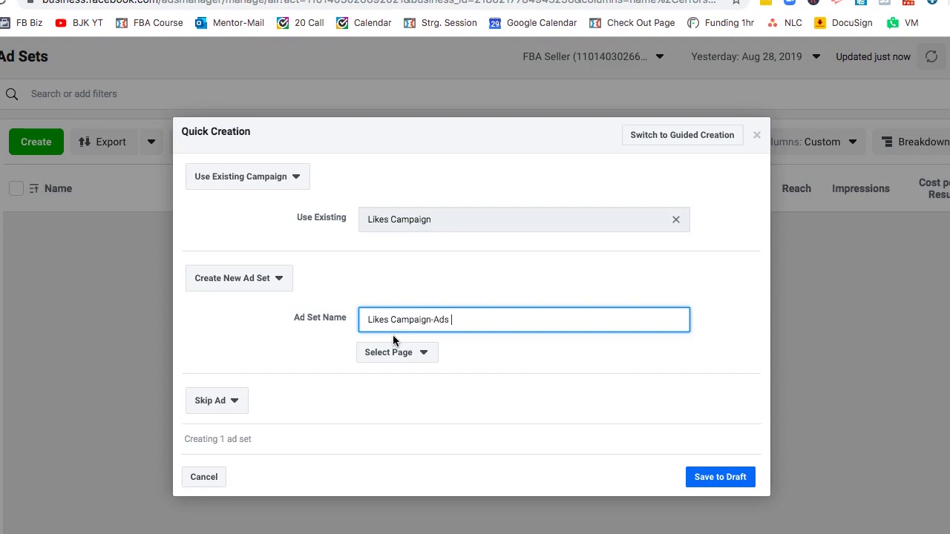
{"action": "type", "text": "Set"}
{"action": "left_click", "coordinate": [713, 477]}
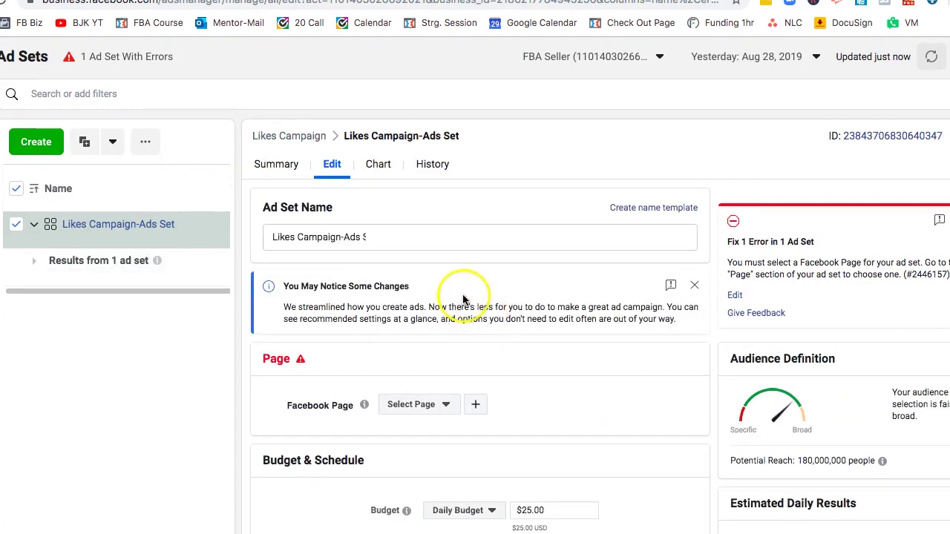
Step: Choose the page listed under FBA Seller as the ad set's Facebook Page
{"action": "scroll", "coordinate": [420, 303], "scroll_direction": "down", "scroll_amount": 1}
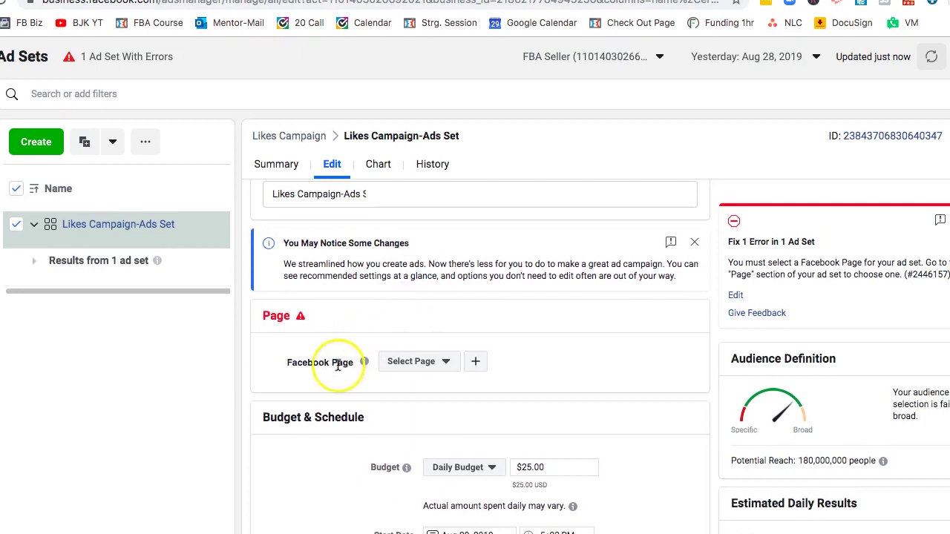
{"action": "left_click", "coordinate": [438, 361]}
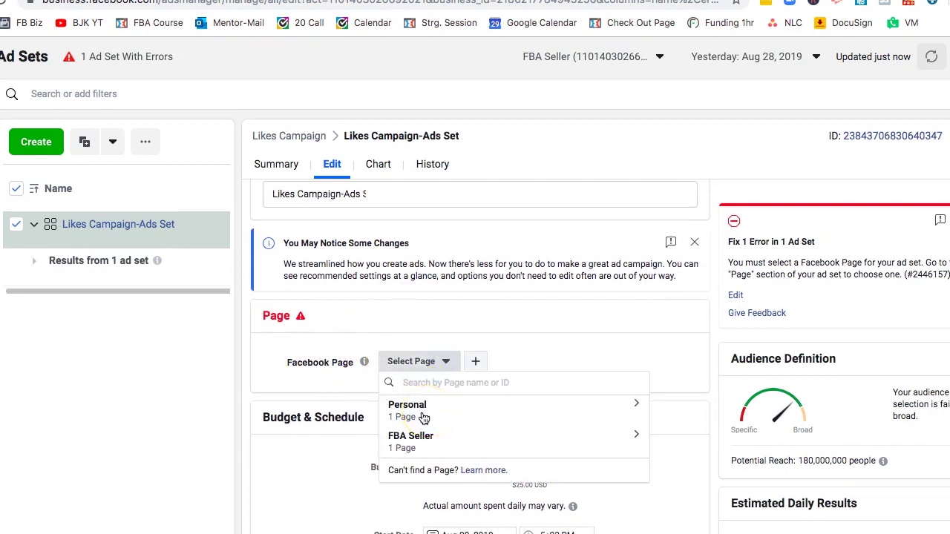
{"action": "left_click", "coordinate": [422, 415]}
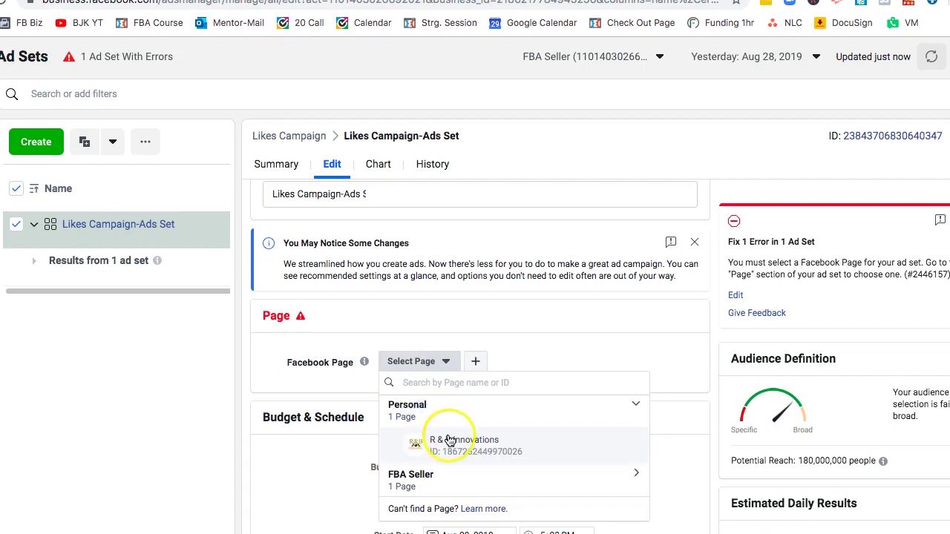
{"action": "scroll", "coordinate": [405, 338], "scroll_direction": "down", "scroll_amount": 2}
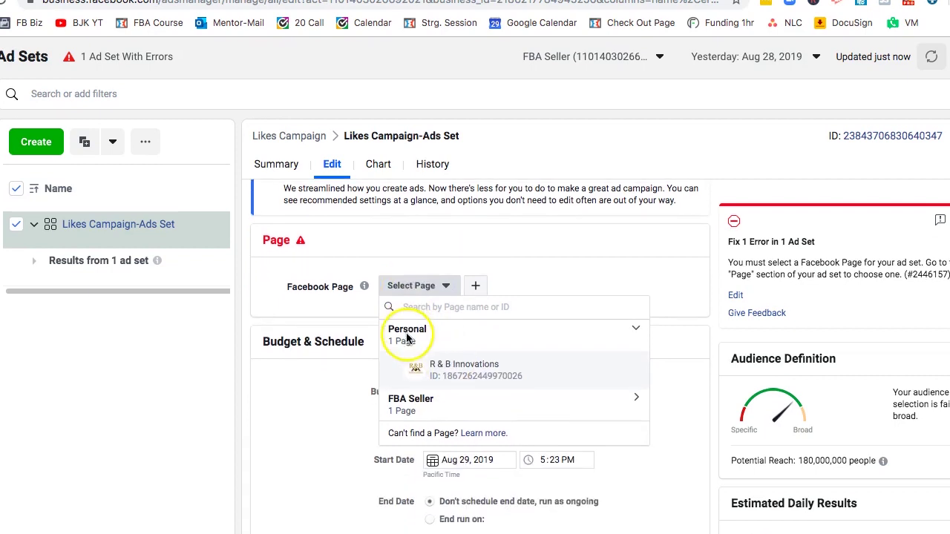
{"action": "left_click", "coordinate": [432, 401]}
{"action": "left_click", "coordinate": [456, 439]}
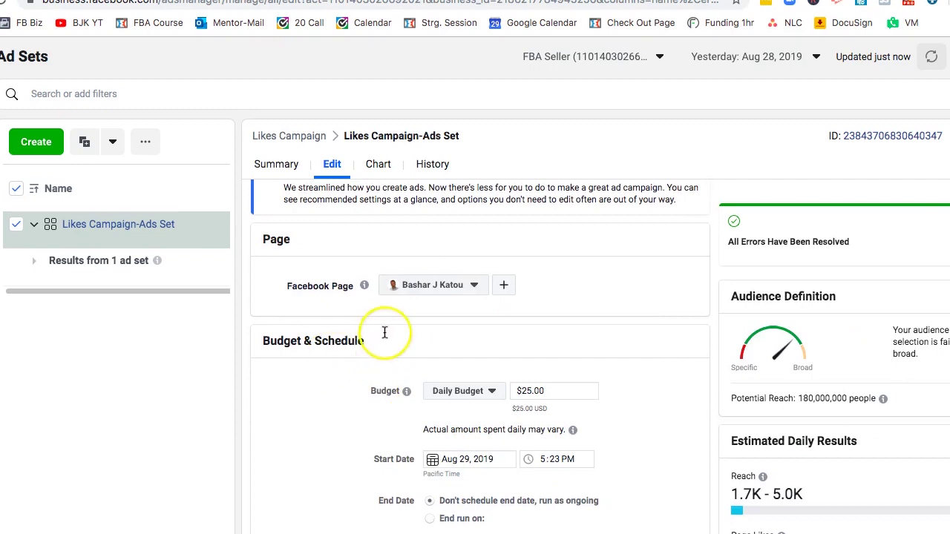
Step: Set the ad set's daily budget to $100
{"action": "scroll", "coordinate": [460, 300], "scroll_direction": "up", "scroll_amount": 2}
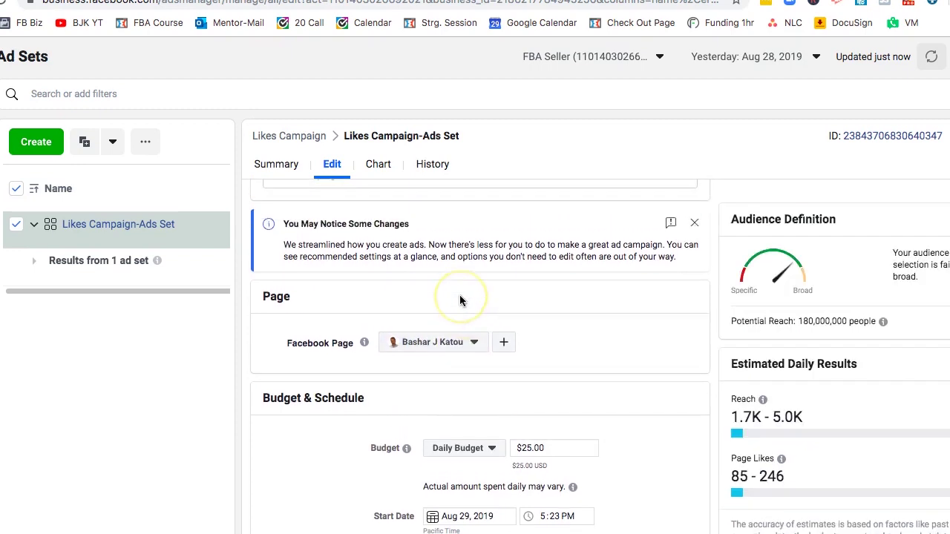
{"action": "scroll", "coordinate": [459, 300], "scroll_direction": "up", "scroll_amount": 1}
{"action": "scroll", "coordinate": [479, 345], "scroll_direction": "down", "scroll_amount": 3}
{"action": "left_click", "coordinate": [520, 400]}
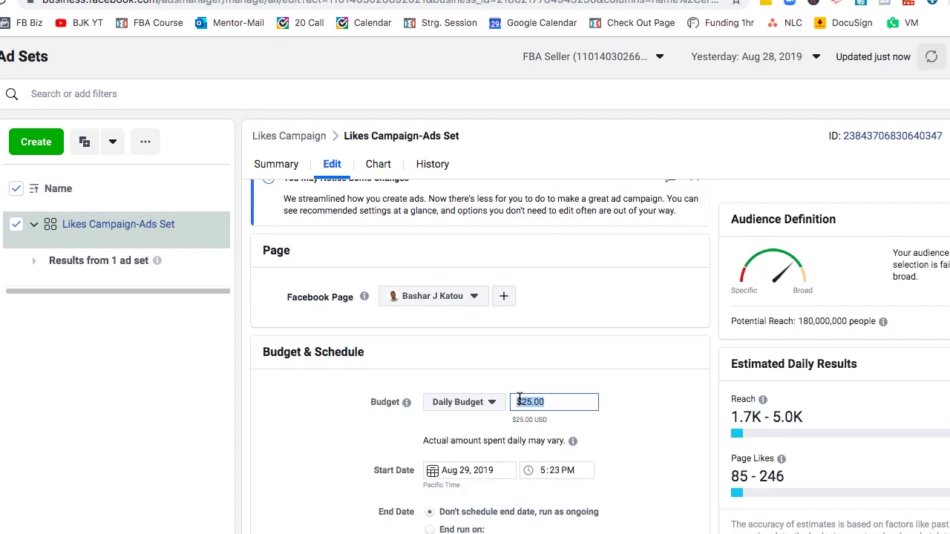
{"action": "left_click", "coordinate": [456, 349]}
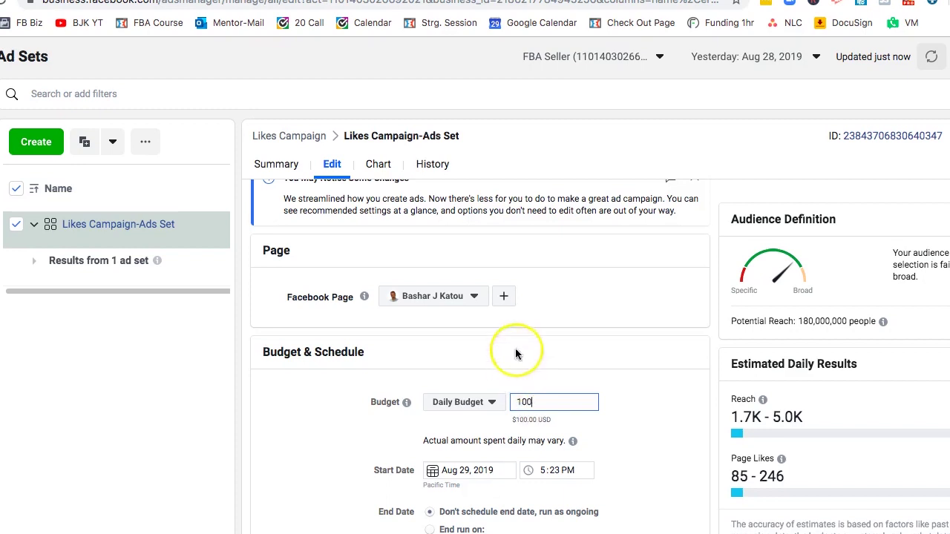
Step: Remove United States from the audience locations and set the location targeting to "People who live in this location"
{"action": "scroll", "coordinate": [532, 355], "scroll_direction": "down", "scroll_amount": 1}
{"action": "scroll", "coordinate": [531, 356], "scroll_direction": "down", "scroll_amount": 5}
{"action": "scroll", "coordinate": [531, 357], "scroll_direction": "down", "scroll_amount": 1}
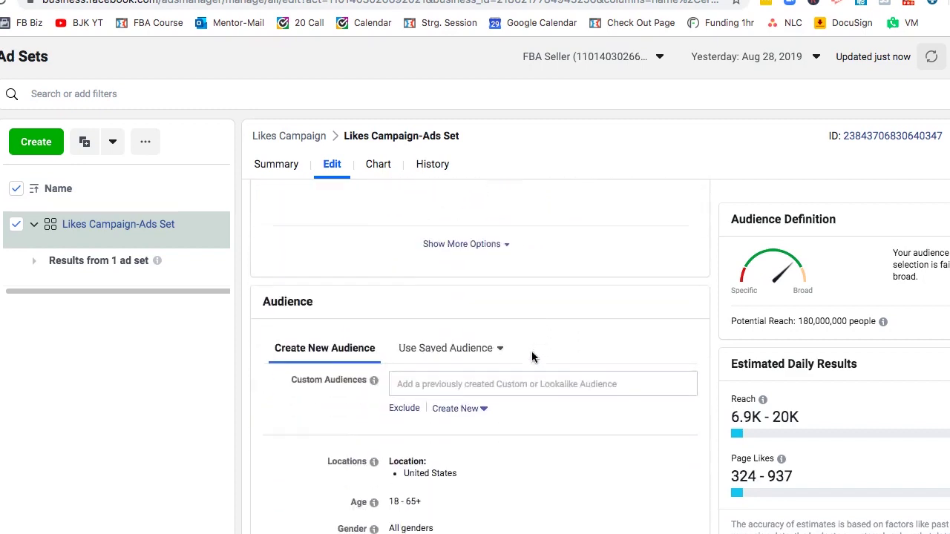
{"action": "scroll", "coordinate": [531, 357], "scroll_direction": "down", "scroll_amount": 2}
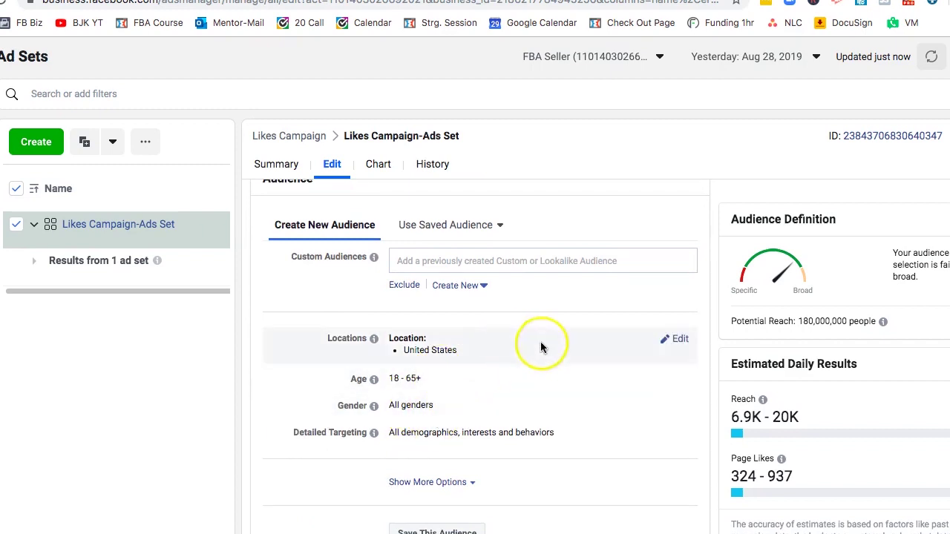
{"action": "left_click", "coordinate": [680, 340]}
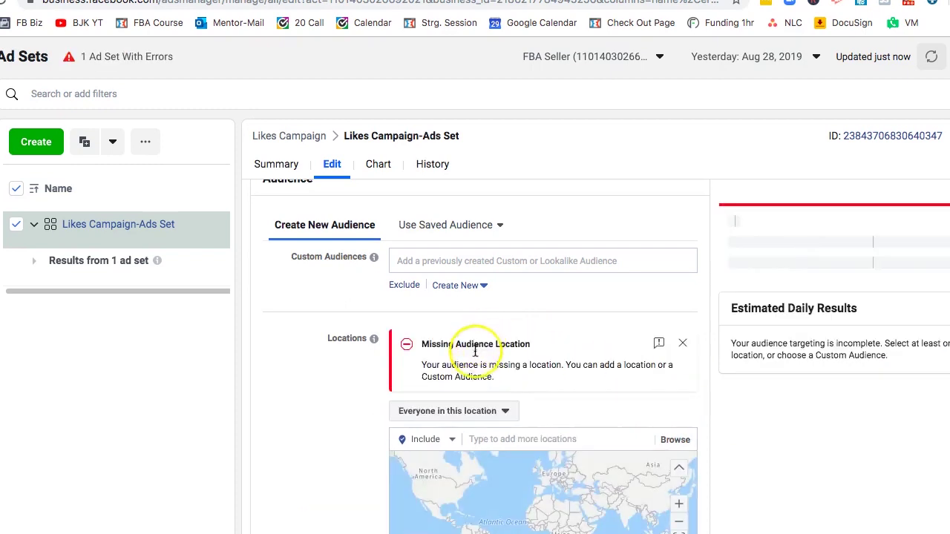
{"action": "left_click", "coordinate": [475, 411]}
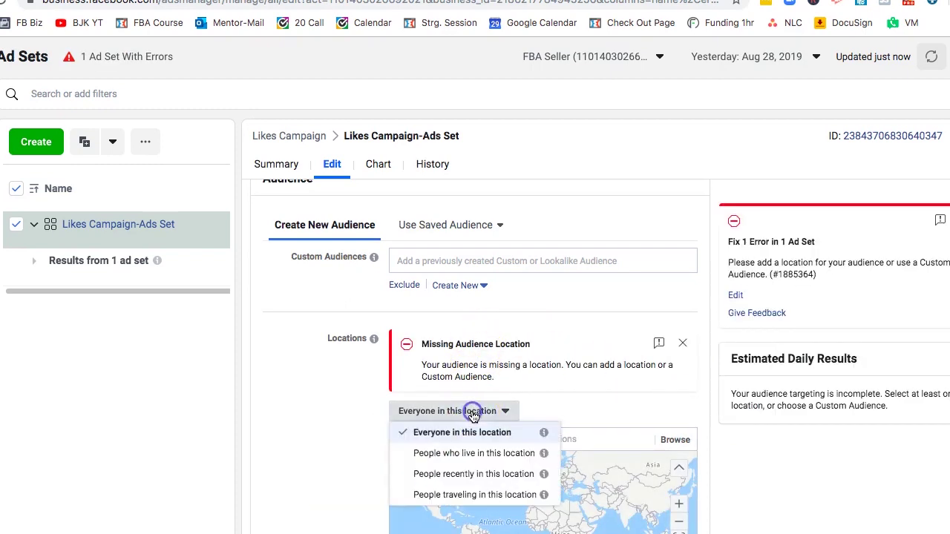
{"action": "left_click", "coordinate": [454, 453]}
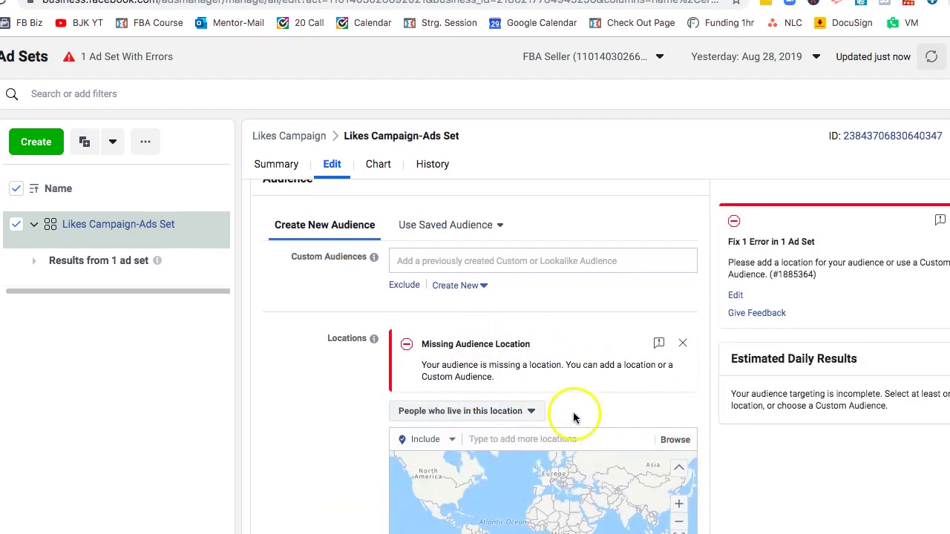
{"action": "scroll", "coordinate": [576, 416], "scroll_direction": "down", "scroll_amount": 1}
{"action": "left_click", "coordinate": [496, 371]}
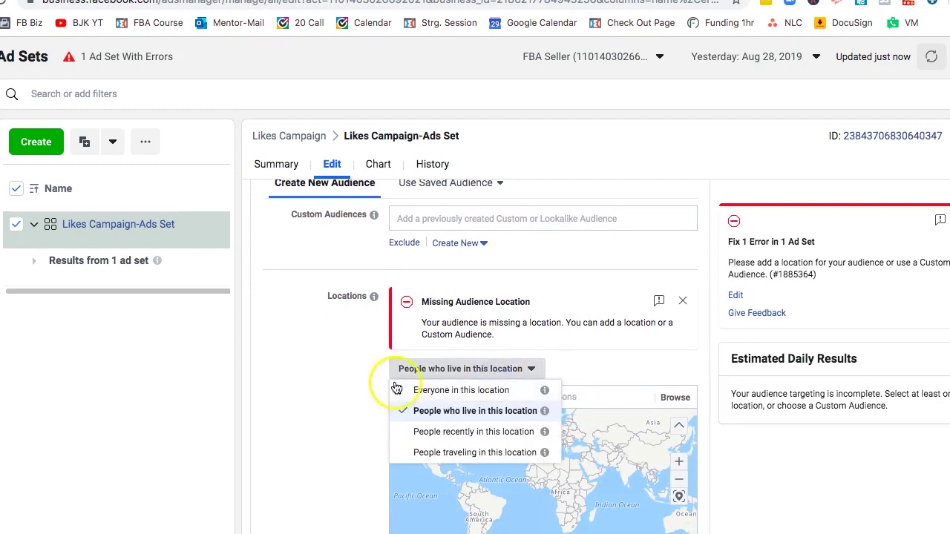
{"action": "left_click", "coordinate": [321, 391]}
{"action": "scroll", "coordinate": [504, 354], "scroll_direction": "down", "scroll_amount": 1}
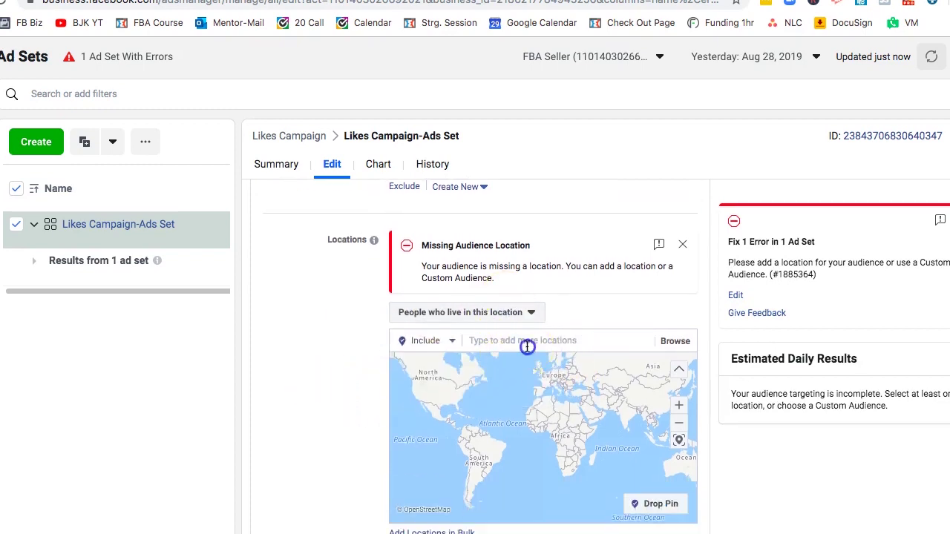
Step: Copy the country list from India to Egypt in the Google Docs instructions and paste it into the address bar of the Ads Manager page
{"action": "left_click", "coordinate": [527, 347]}
{"action": "left_click", "coordinate": [189, 3]}
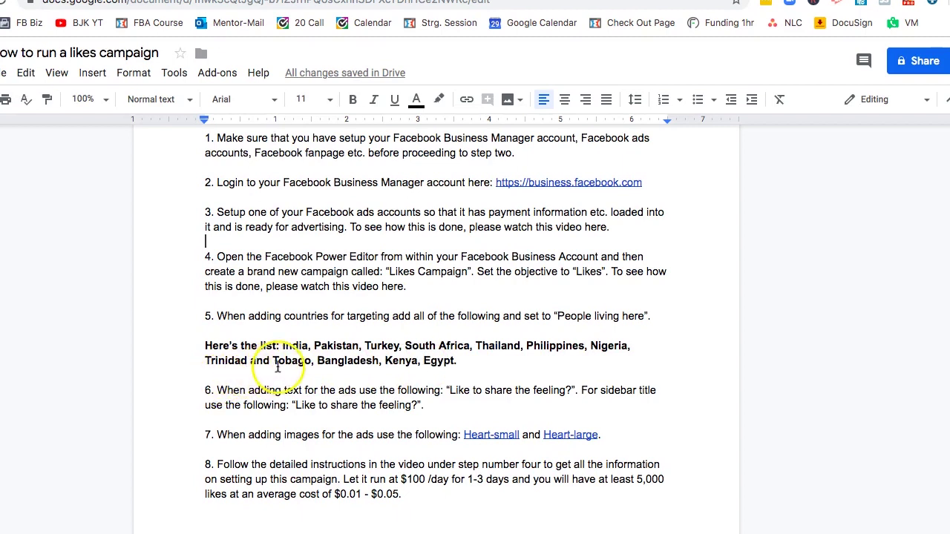
{"action": "left_click", "coordinate": [449, 362]}
{"action": "left_click_drag", "start_coordinate": [449, 361], "coordinate": [295, 346]}
{"action": "key", "text": "super+c"}
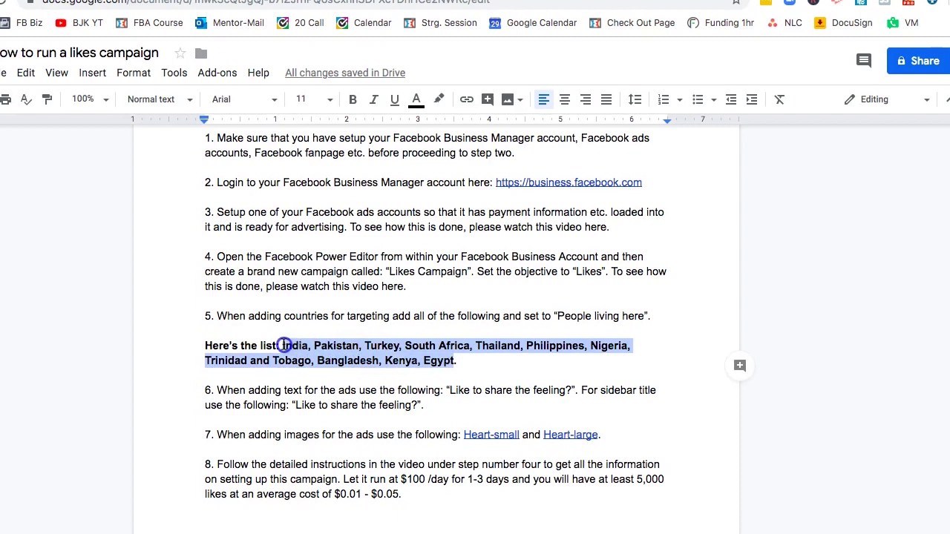
{"action": "key", "text": "ctrl+Tab"}
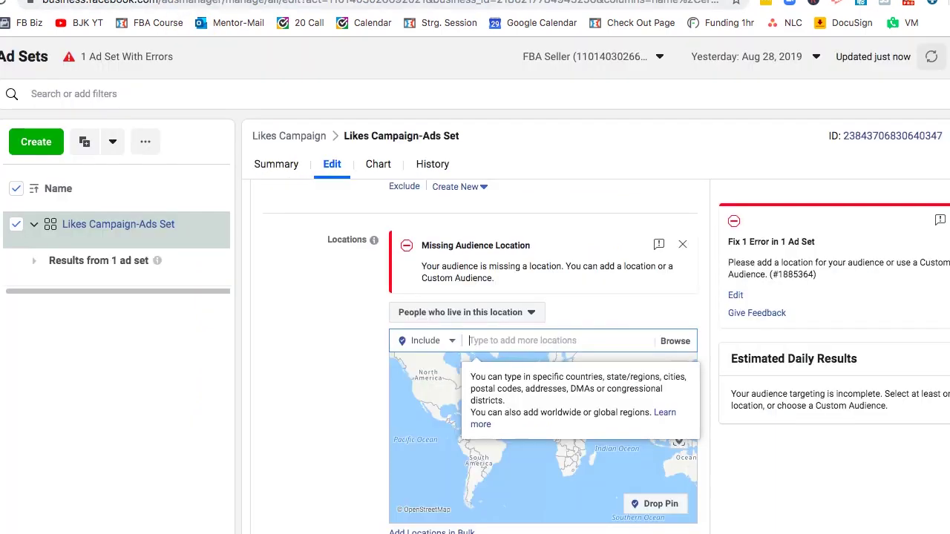
{"action": "left_click", "coordinate": [244, 10]}
{"action": "key", "text": "super+v"}
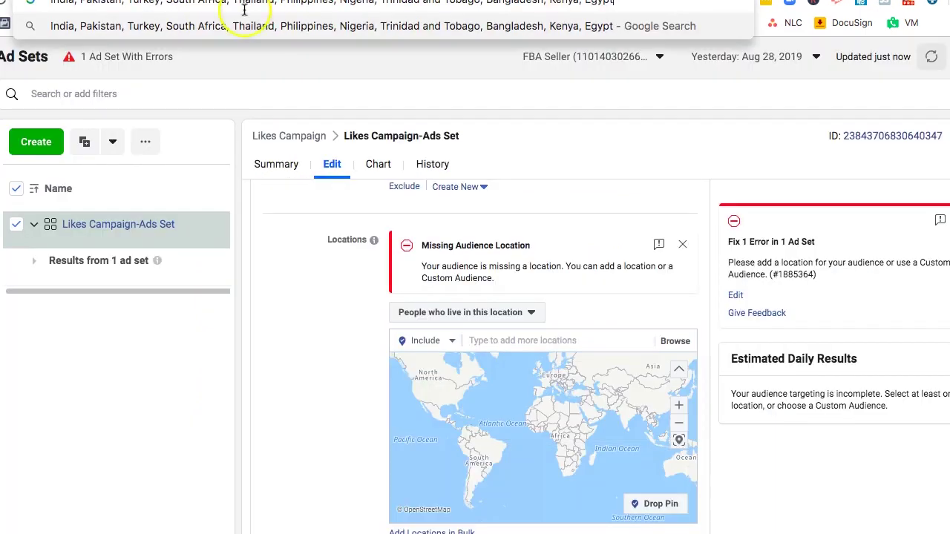
Step: Add the countries India and Pakistan to the ad set's included audience locations
{"action": "left_click", "coordinate": [503, 343]}
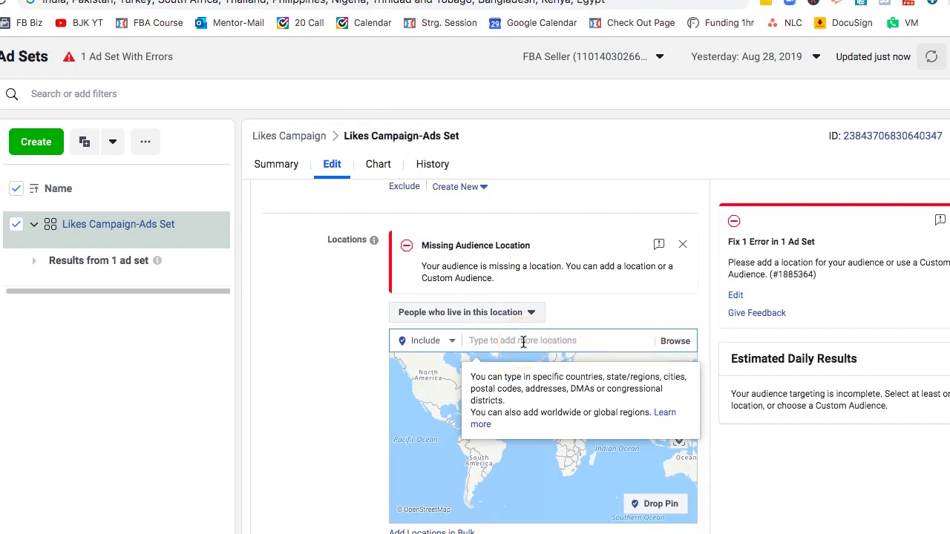
{"action": "type", "text": "india"}
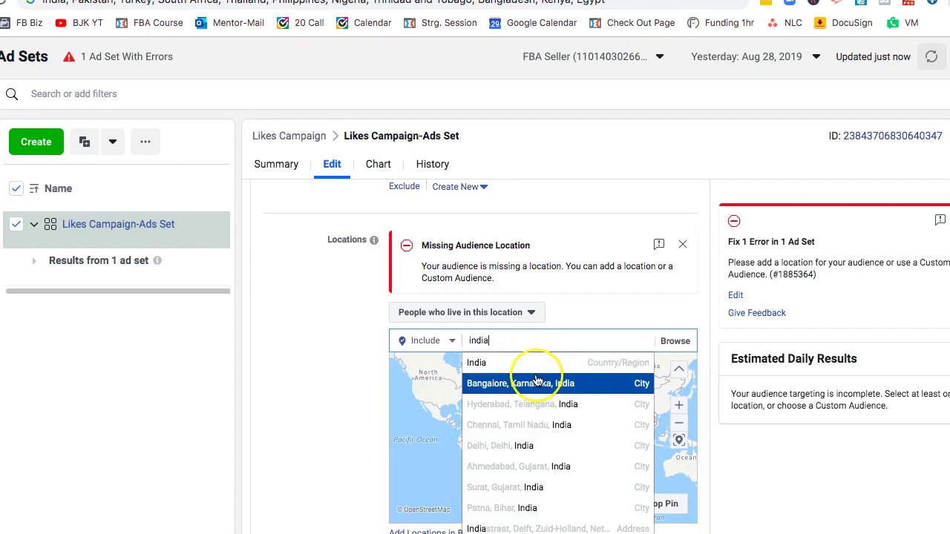
{"action": "left_click", "coordinate": [523, 365]}
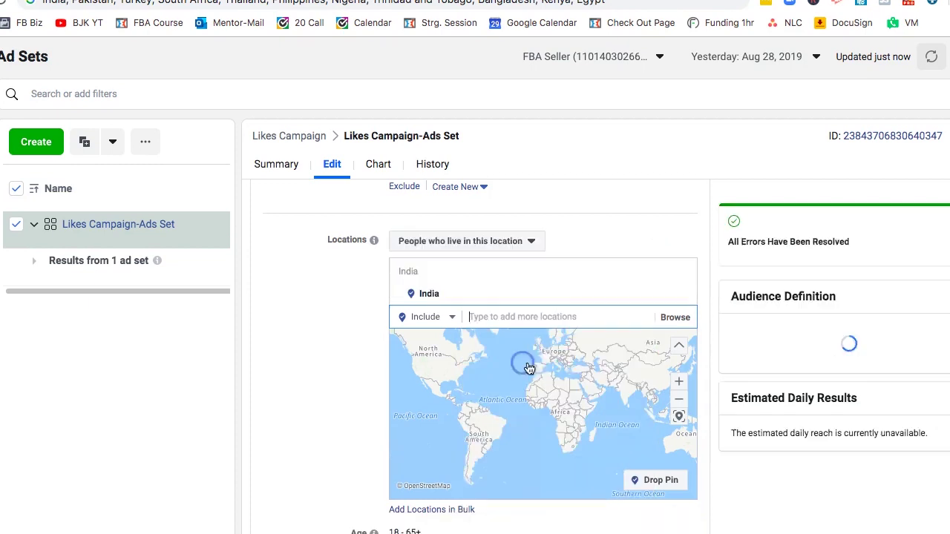
{"action": "type", "text": "pakistan"}
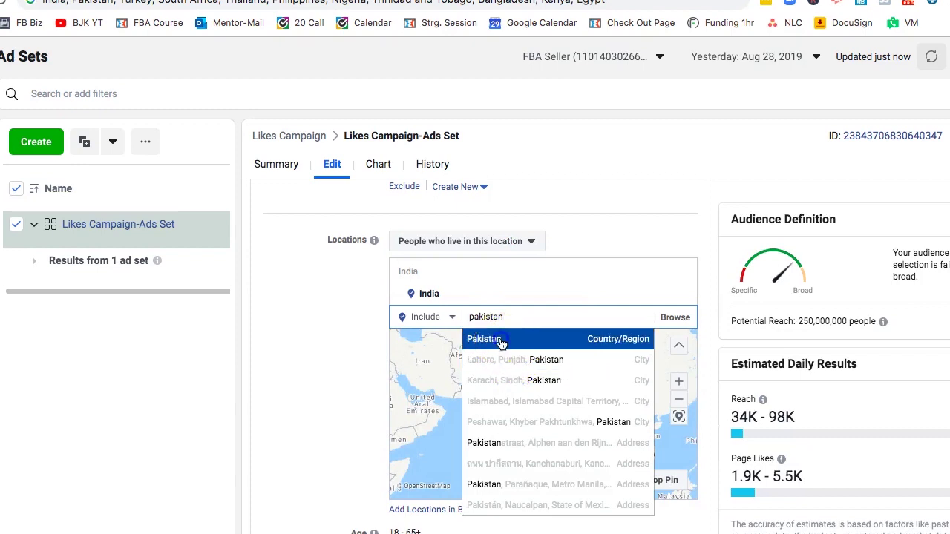
{"action": "left_click", "coordinate": [501, 340]}
Step: Add Turks and Caicos Islands, South Africa and Thailand to the included audience locations
{"action": "type", "text": "turk"}
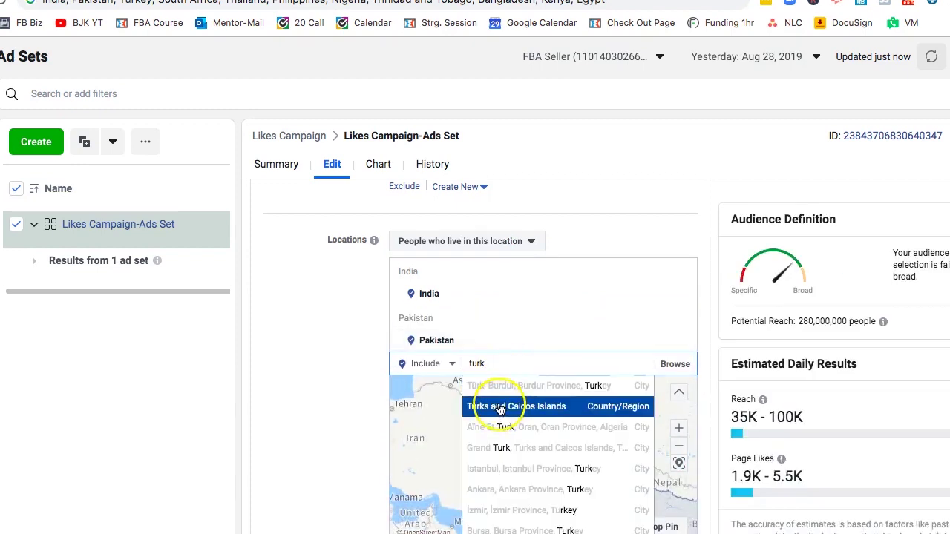
{"action": "left_click", "coordinate": [500, 407]}
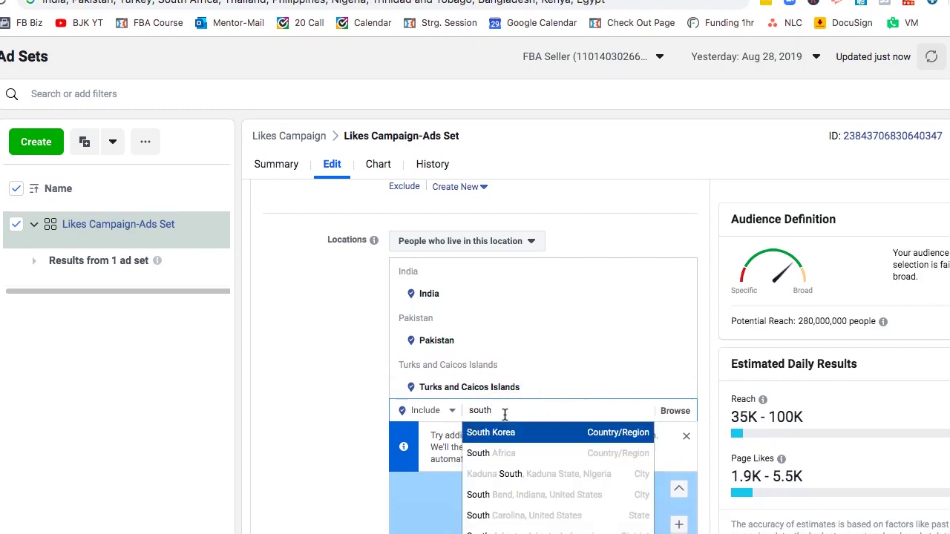
{"action": "left_click", "coordinate": [488, 453]}
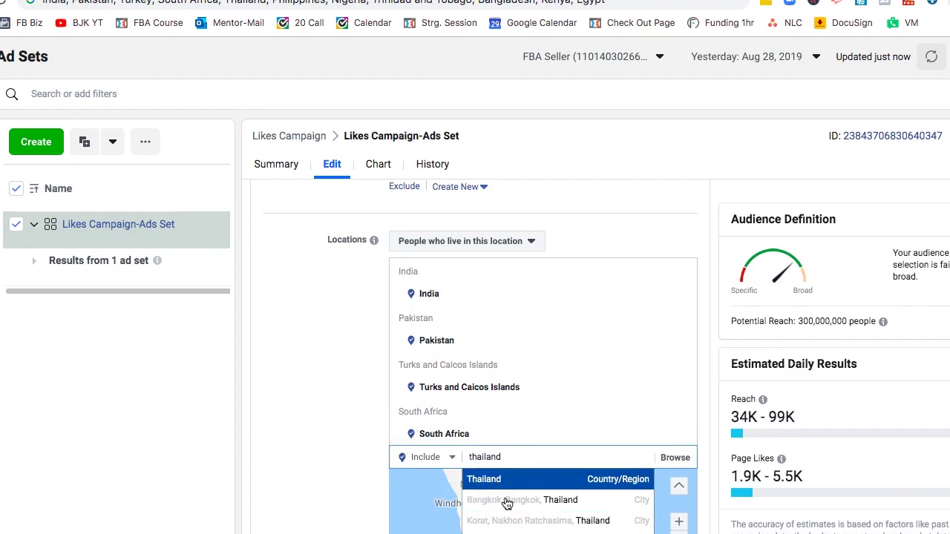
{"action": "left_click", "coordinate": [491, 483]}
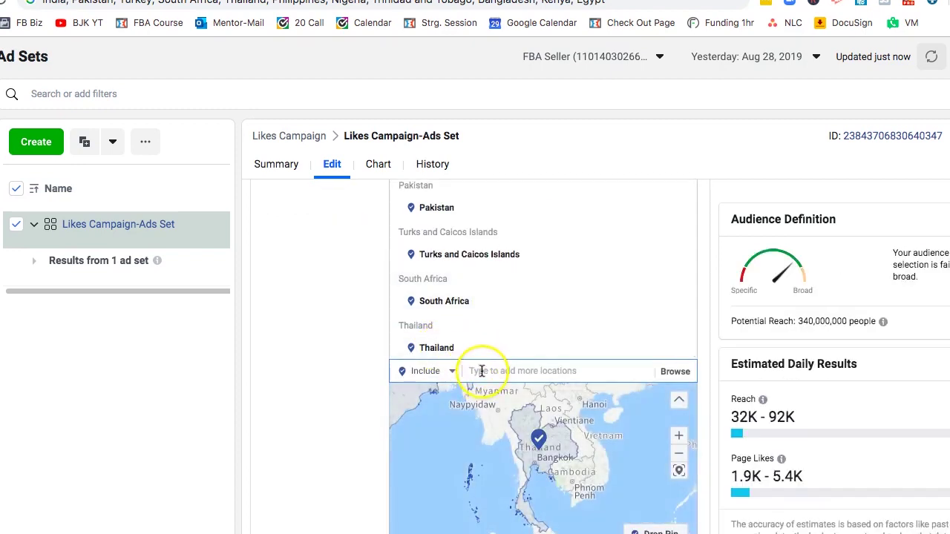
Step: Add Philippines and Nigeria to the included audience locations, copying Philippines from the pasted country list
{"action": "left_click_drag", "start_coordinate": [273, 2], "coordinate": [290, 3]}
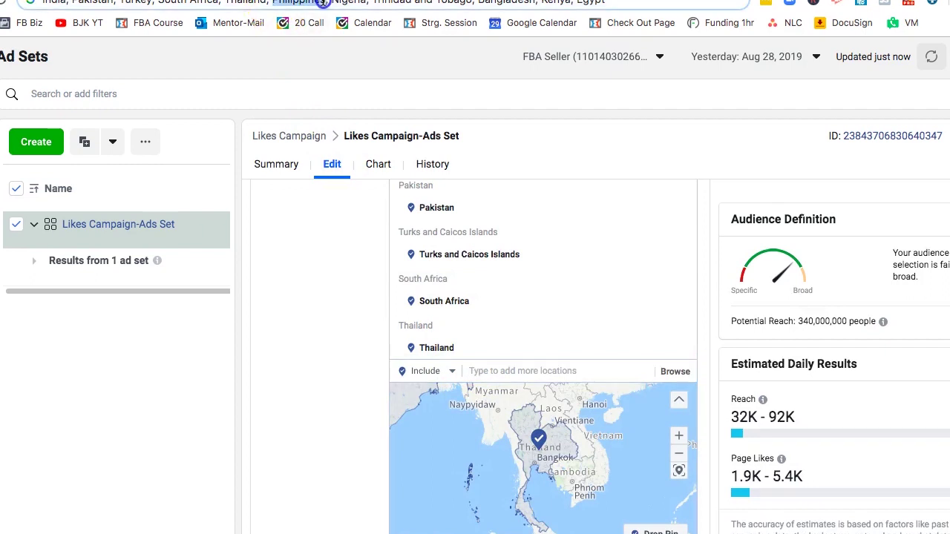
{"action": "left_click", "coordinate": [498, 373]}
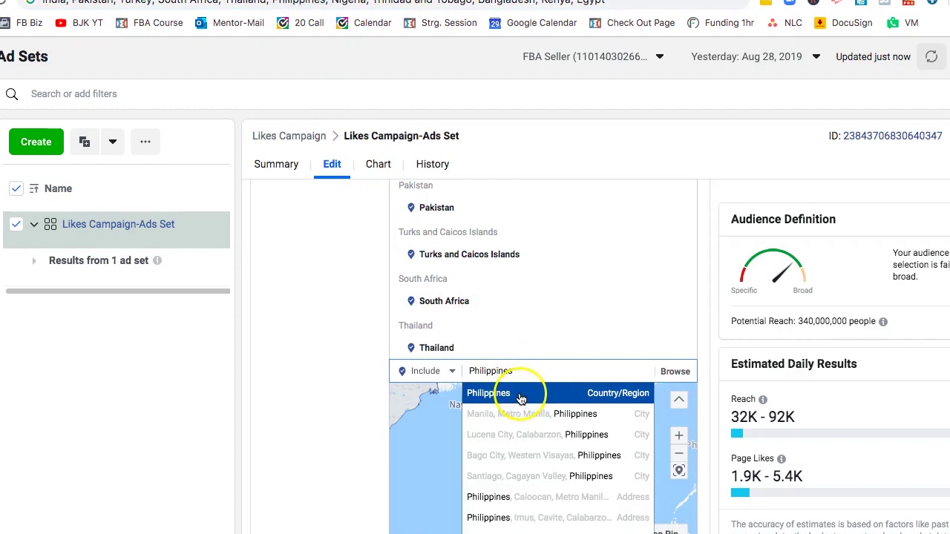
{"action": "key", "text": "Return"}
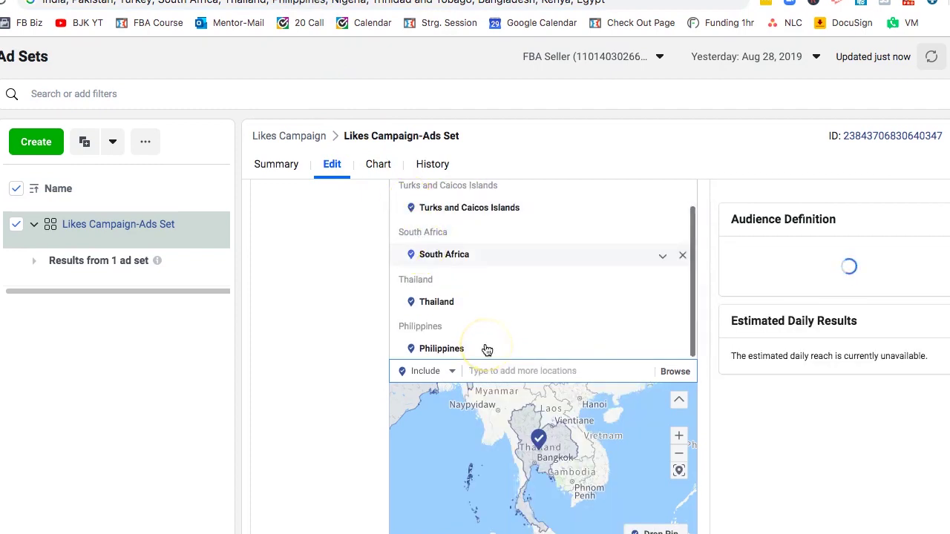
{"action": "type", "text": "nigeria"}
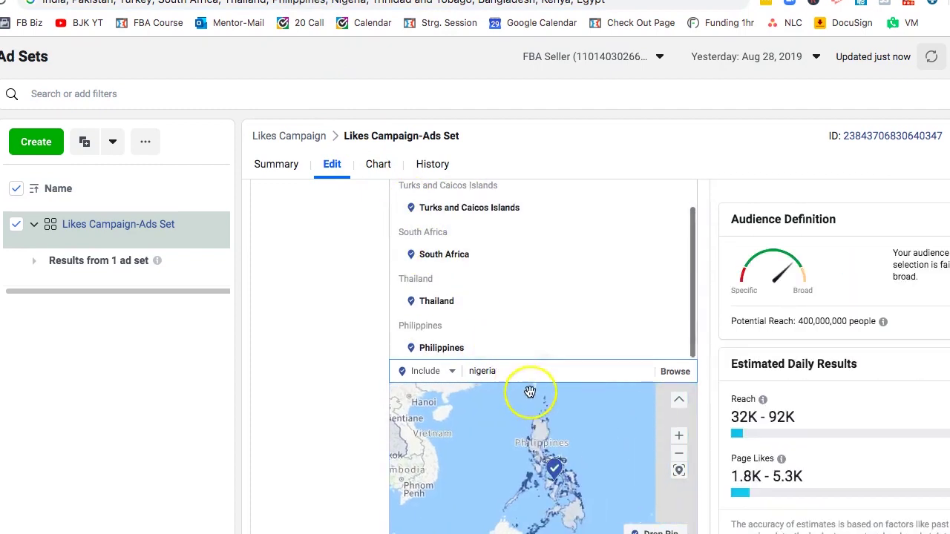
{"action": "right_click", "coordinate": [538, 394]}
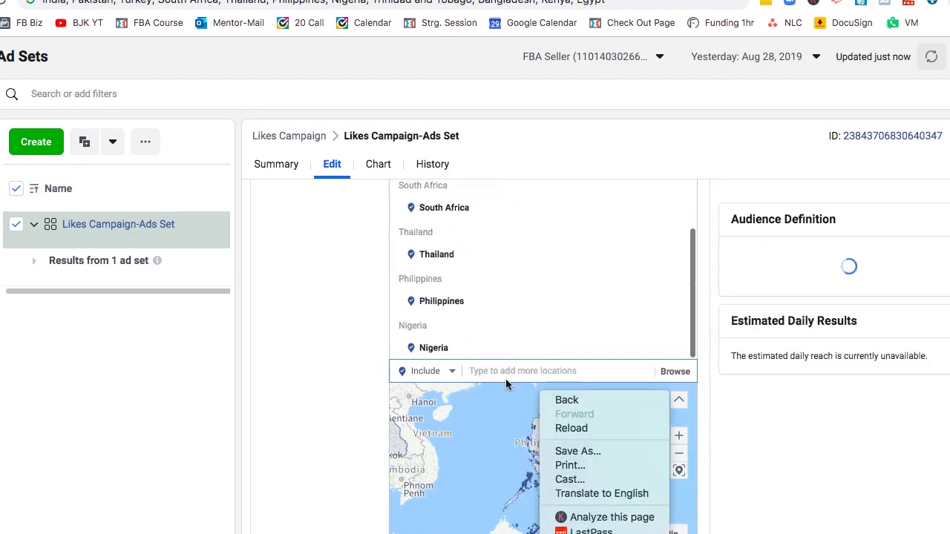
{"action": "left_click", "coordinate": [505, 368]}
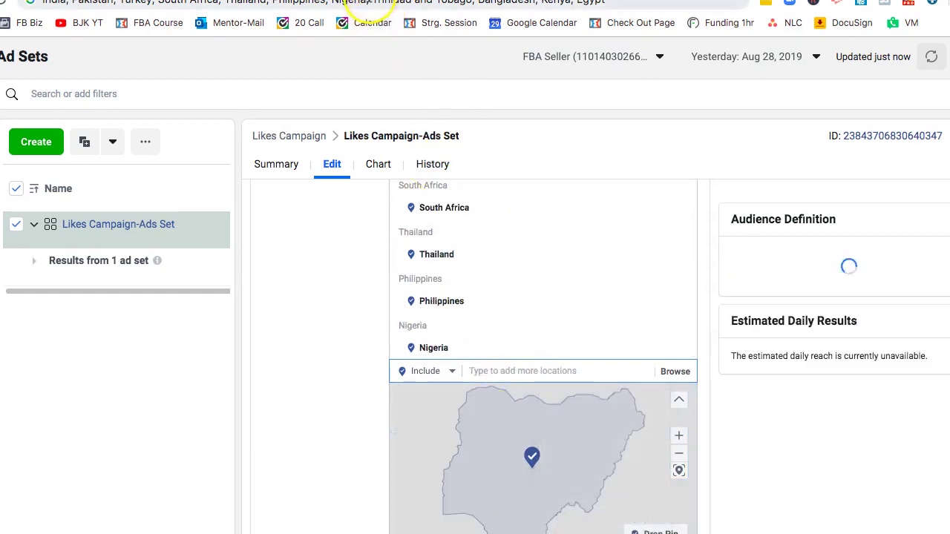
Step: Copy Trinidad and Tobago and Bangladesh from the pasted country list and add them to the included audience locations
{"action": "left_click_drag", "start_coordinate": [372, 3], "coordinate": [410, 2]}
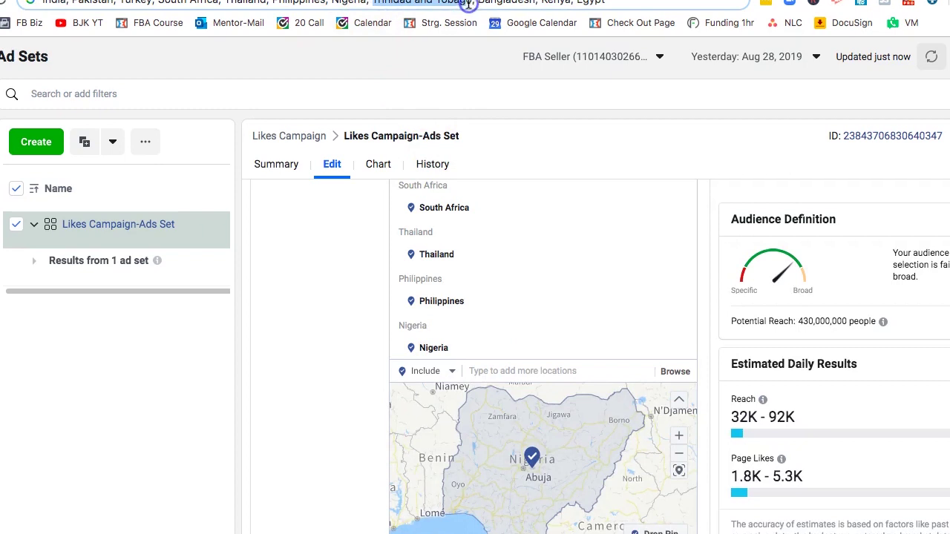
{"action": "key", "text": "ctrl+c"}
{"action": "left_click", "coordinate": [537, 369]}
{"action": "key", "text": "ctrl+v"}
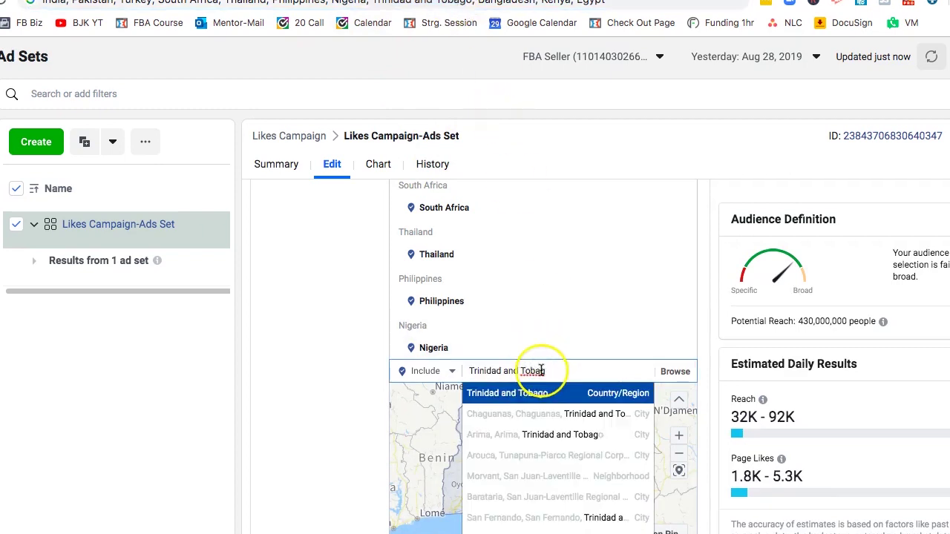
{"action": "left_click", "coordinate": [536, 394]}
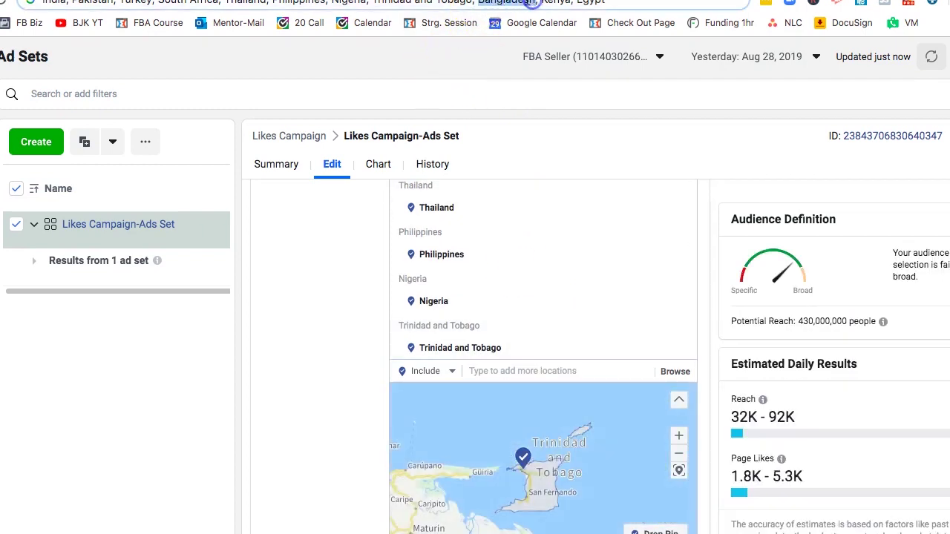
{"action": "left_click", "coordinate": [537, 371]}
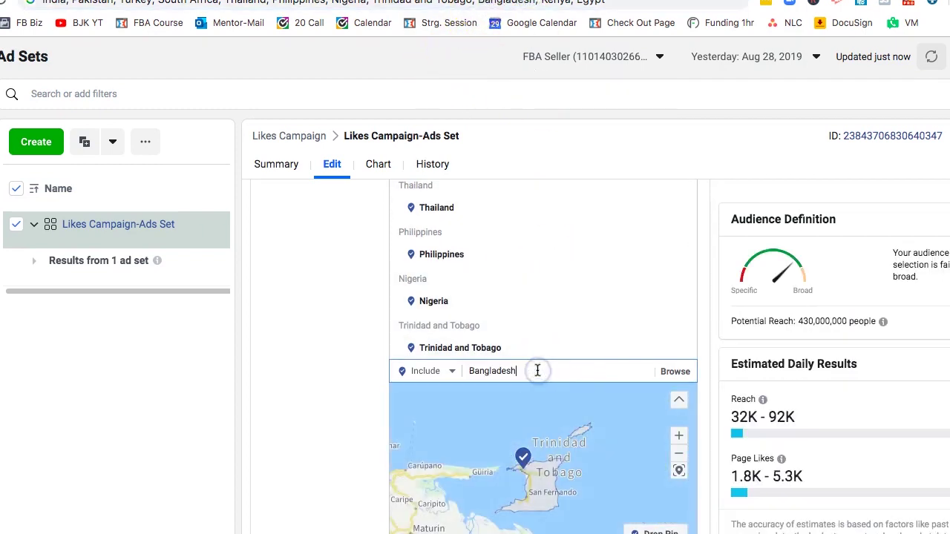
{"action": "left_click", "coordinate": [520, 400]}
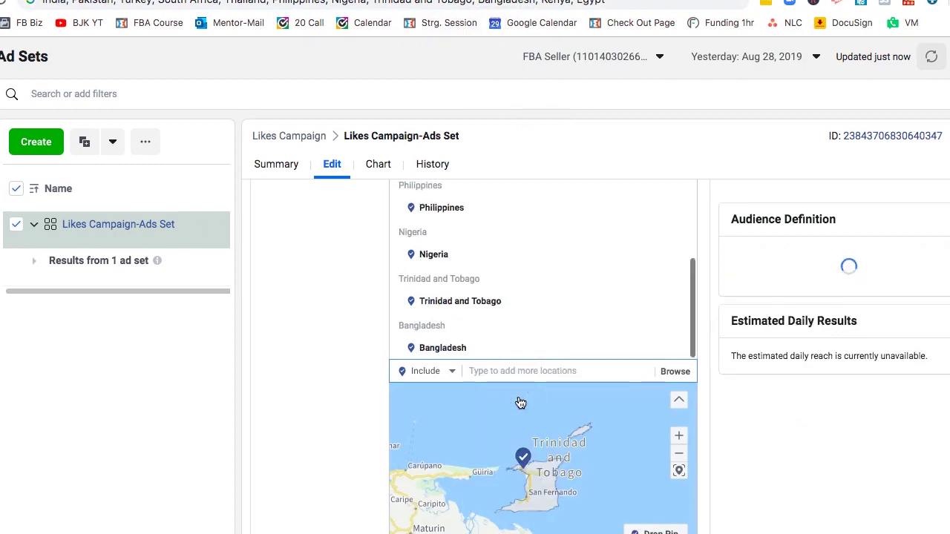
Step: Add the cities Nairobi in Kenya and Cairo in Egypt to the included audience locations
{"action": "type", "text": "keny"}
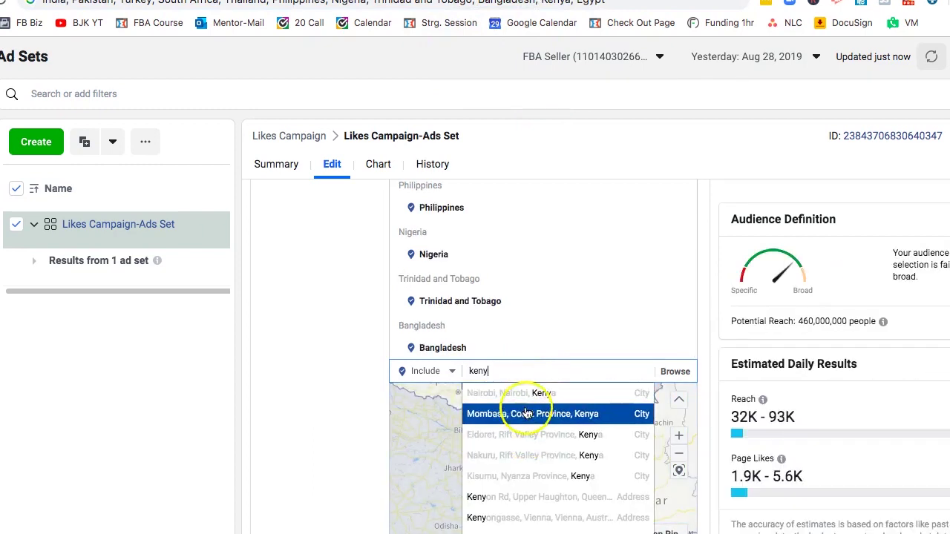
{"action": "left_click", "coordinate": [549, 393]}
{"action": "type", "text": "e"}
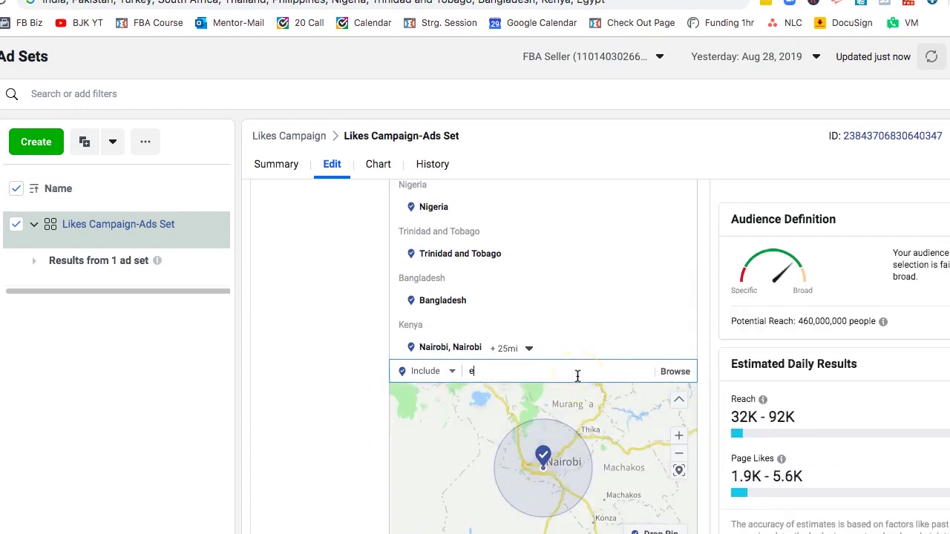
{"action": "type", "text": "g"}
{"action": "left_click", "coordinate": [548, 393]}
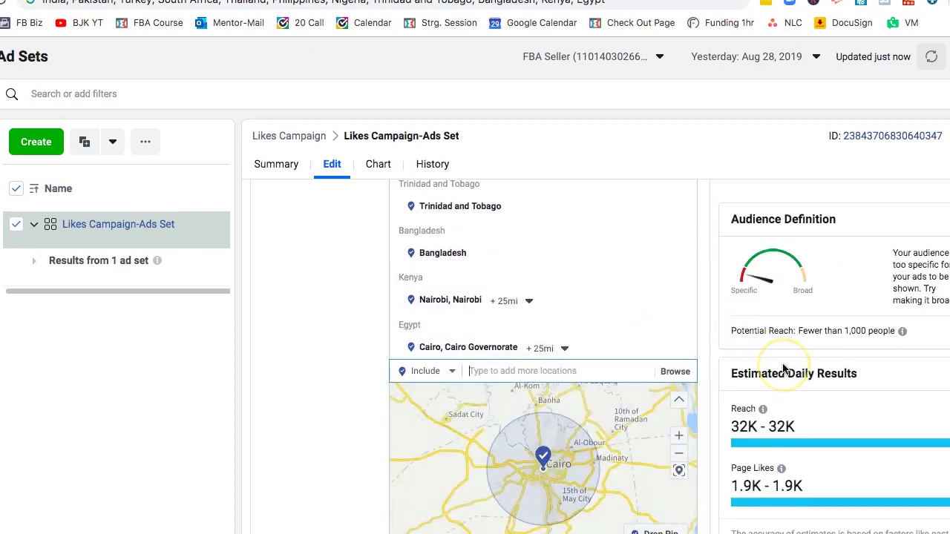
Step: Check Nairobi's radius options and remove the Nairobi and Cairo city entries from the audience locations
{"action": "scroll", "coordinate": [646, 297], "scroll_direction": "down", "scroll_amount": 2}
{"action": "scroll", "coordinate": [640, 302], "scroll_direction": "up", "scroll_amount": 2}
{"action": "left_click", "coordinate": [528, 299]}
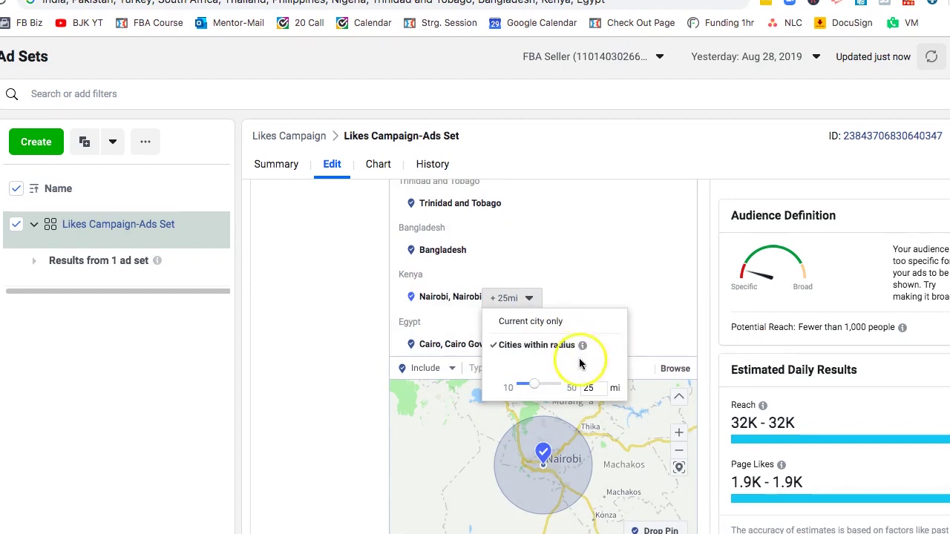
{"action": "left_click", "coordinate": [664, 329]}
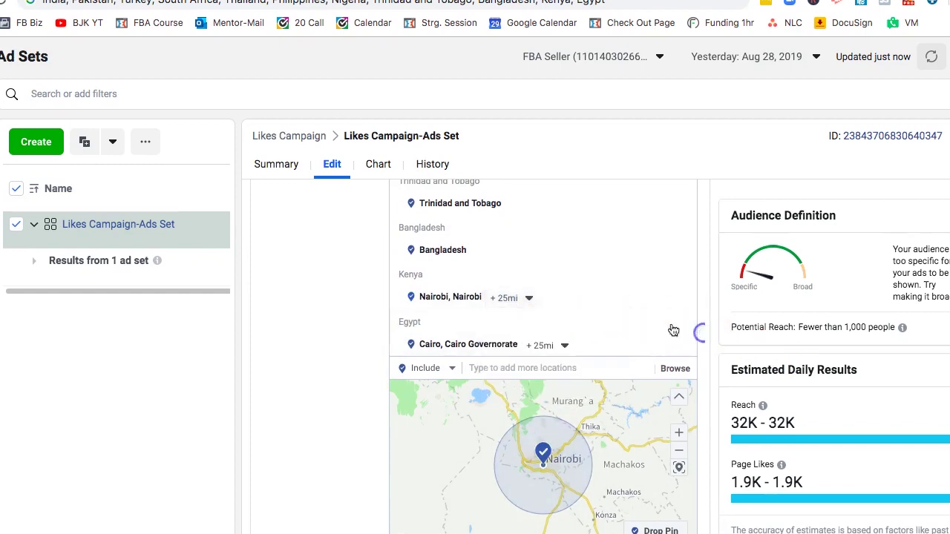
{"action": "left_click", "coordinate": [682, 299]}
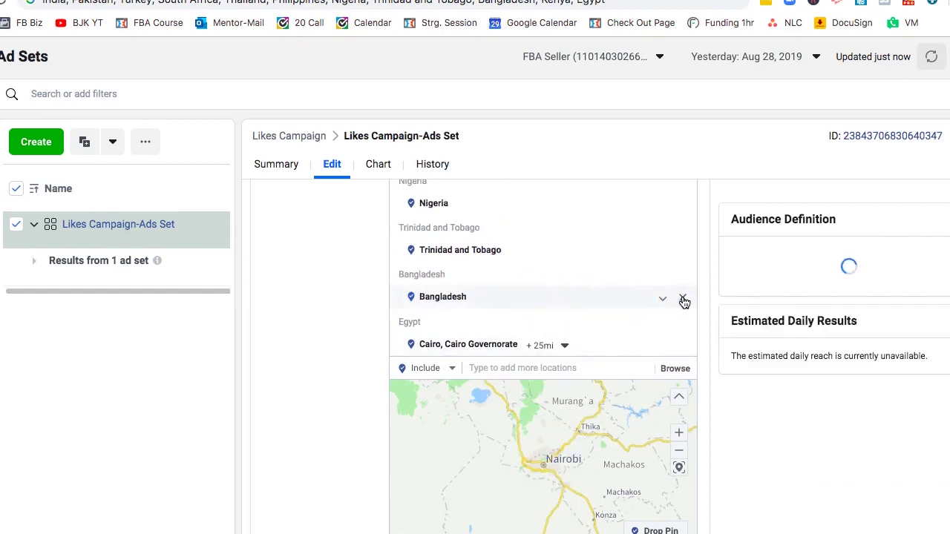
{"action": "left_click", "coordinate": [682, 345]}
Step: Add Kenya as a whole country to the included audience locations
{"action": "left_click", "coordinate": [563, 369]}
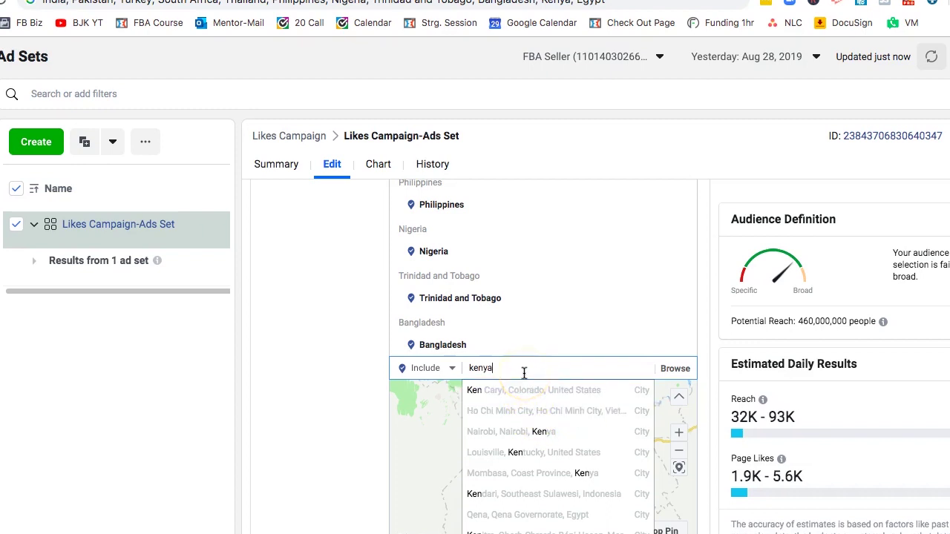
{"action": "left_click", "coordinate": [522, 393]}
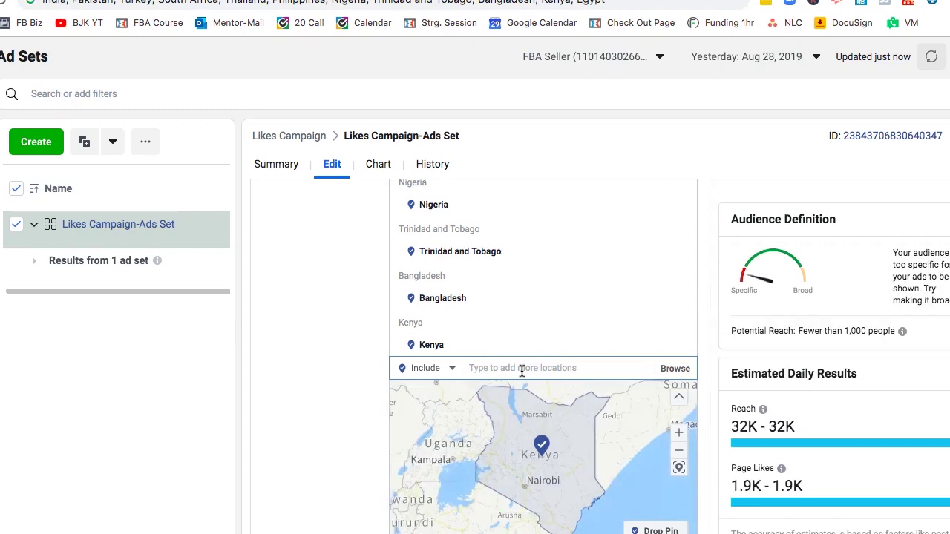
Step: Try to add Egypt to the included audience locations
{"action": "type", "text": "rgy"}
{"action": "key", "text": "BackSpace"}
{"action": "key", "text": "BackSpace"}
{"action": "key", "text": "BackSpace"}
{"action": "type", "text": "eg"}
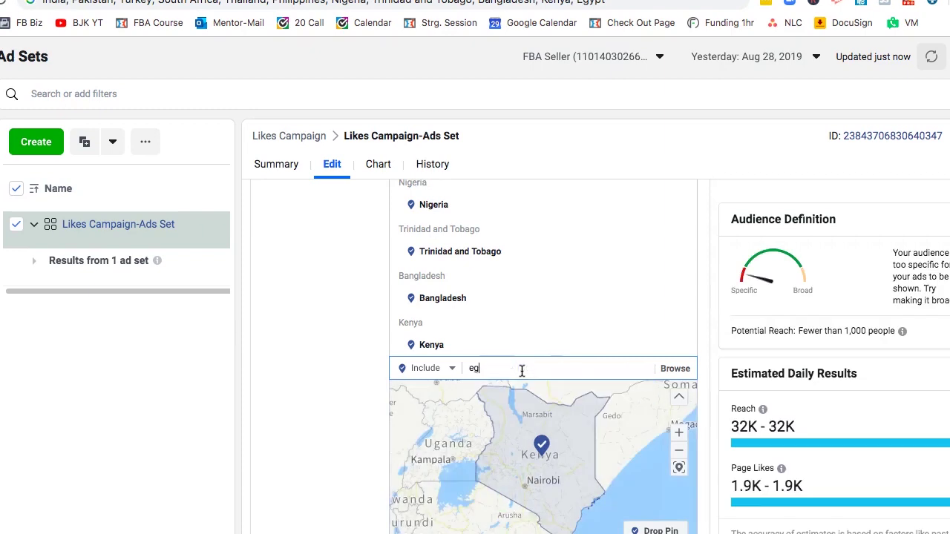
{"action": "type", "text": "y"}
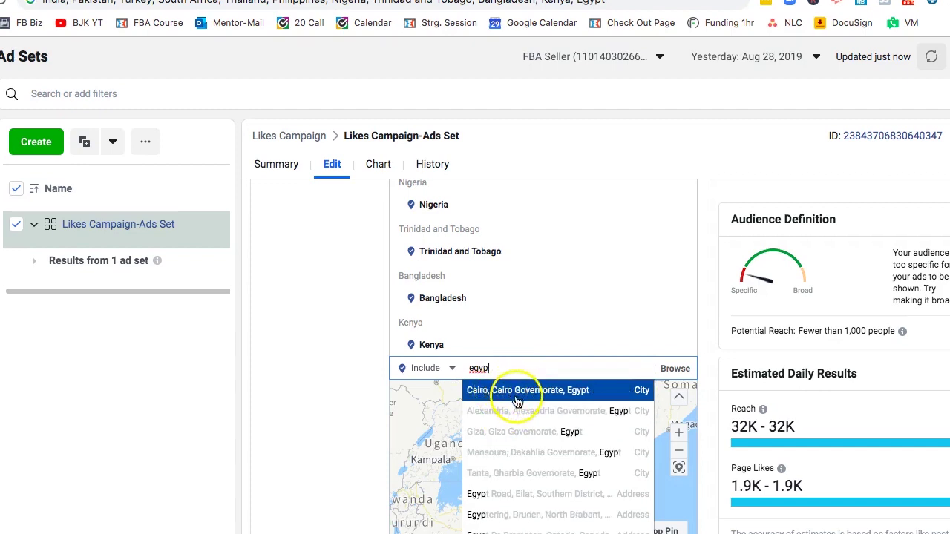
{"action": "left_click", "coordinate": [520, 451]}
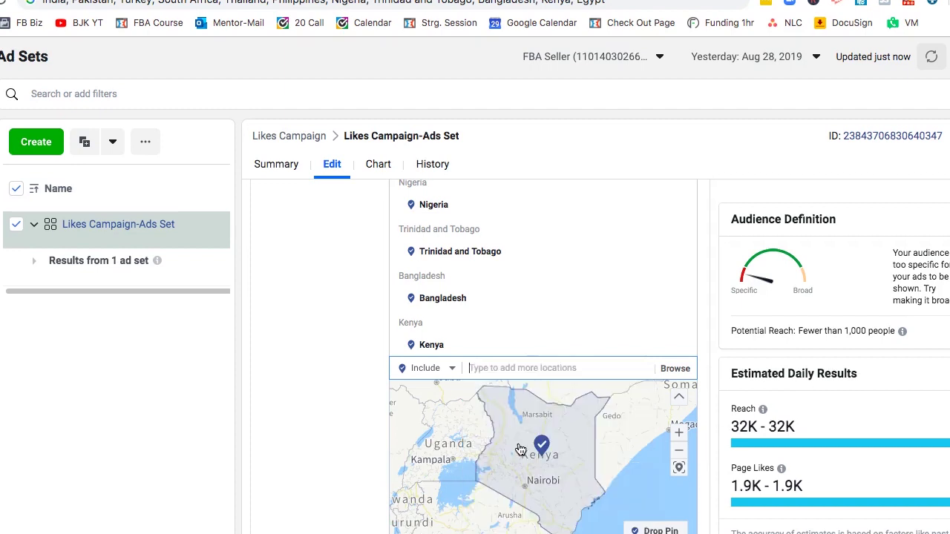
{"action": "left_click", "coordinate": [322, 353]}
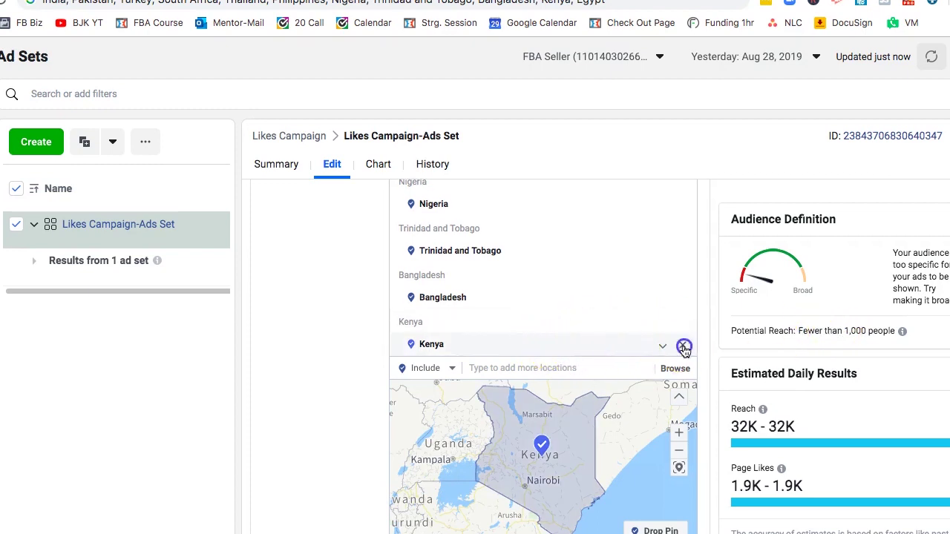
Step: Remove Kenya from the included audience locations and review the remaining countries in the list
{"action": "left_click", "coordinate": [683, 345]}
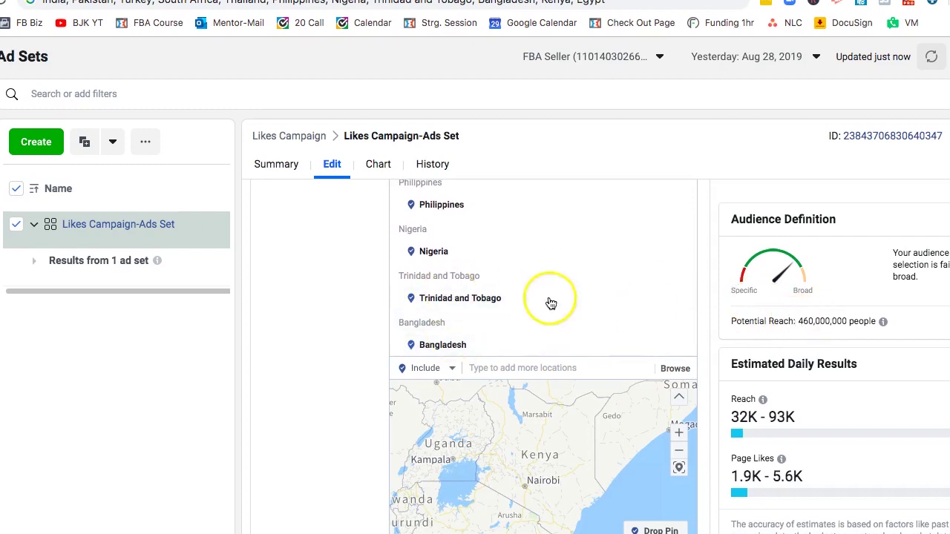
{"action": "scroll", "coordinate": [466, 292], "scroll_direction": "up", "scroll_amount": 6}
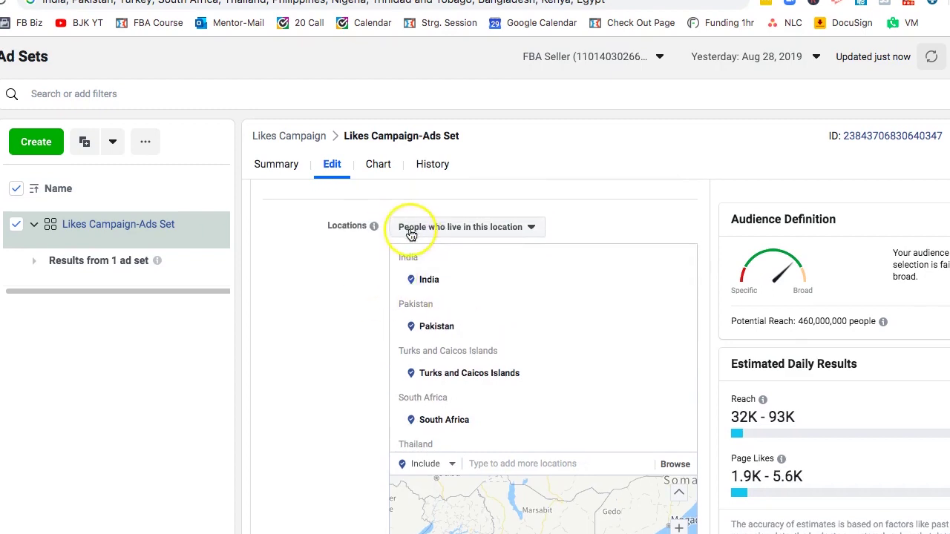
{"action": "scroll", "coordinate": [298, 328], "scroll_direction": "down", "scroll_amount": 8}
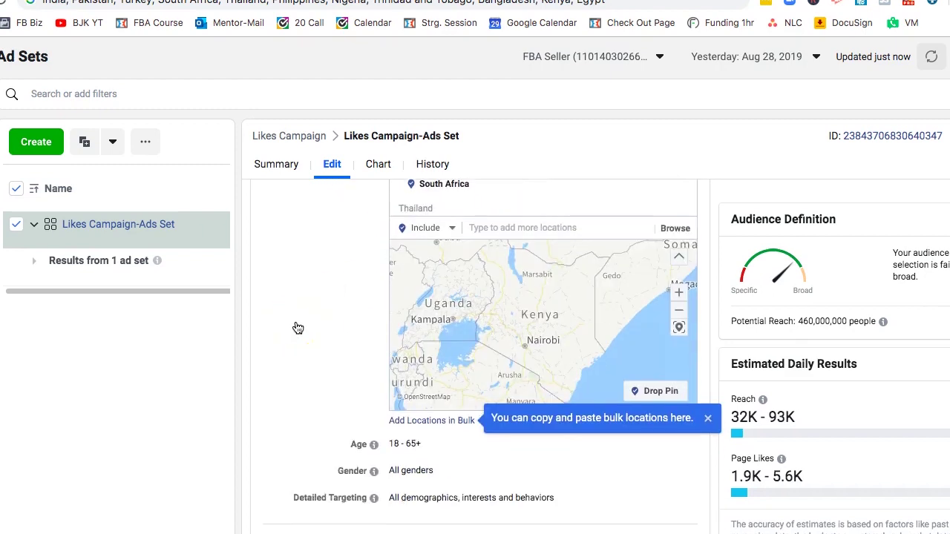
Step: Switch the ad set from automatic placements to Edit Placements and check that Facebook is the selected platform
{"action": "mouse_move", "coordinate": [394, 376]}
{"action": "scroll", "coordinate": [394, 376], "scroll_direction": "down", "scroll_amount": 2}
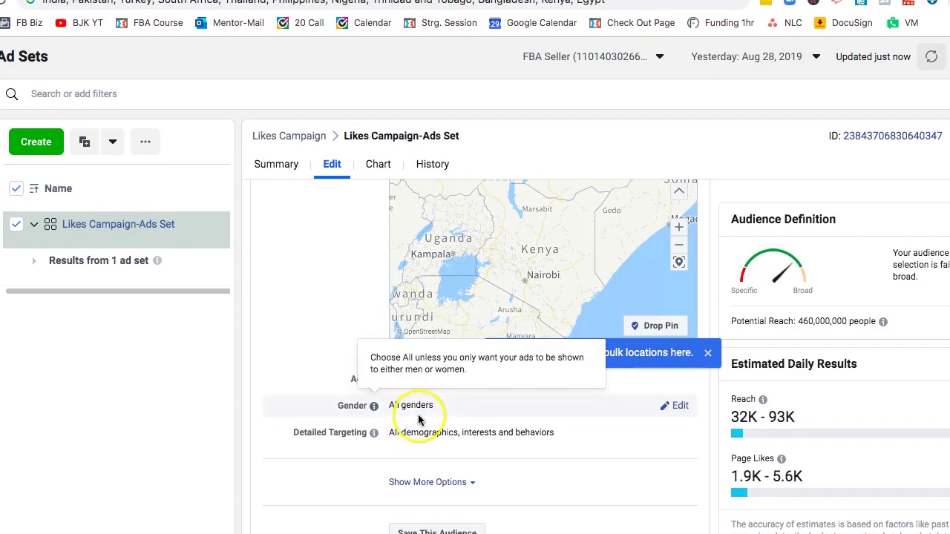
{"action": "scroll", "coordinate": [371, 386], "scroll_direction": "down", "scroll_amount": 1}
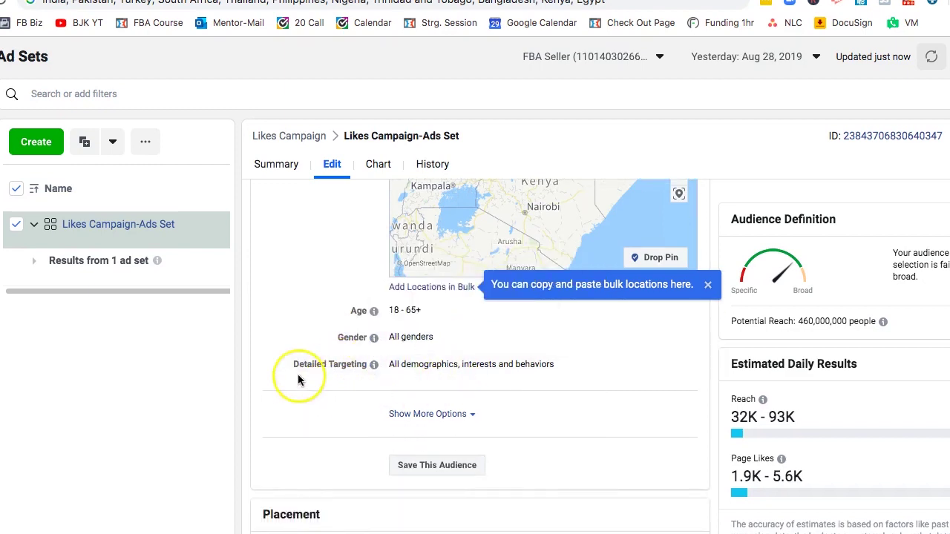
{"action": "scroll", "coordinate": [298, 374], "scroll_direction": "down", "scroll_amount": 5}
{"action": "left_click", "coordinate": [266, 380]}
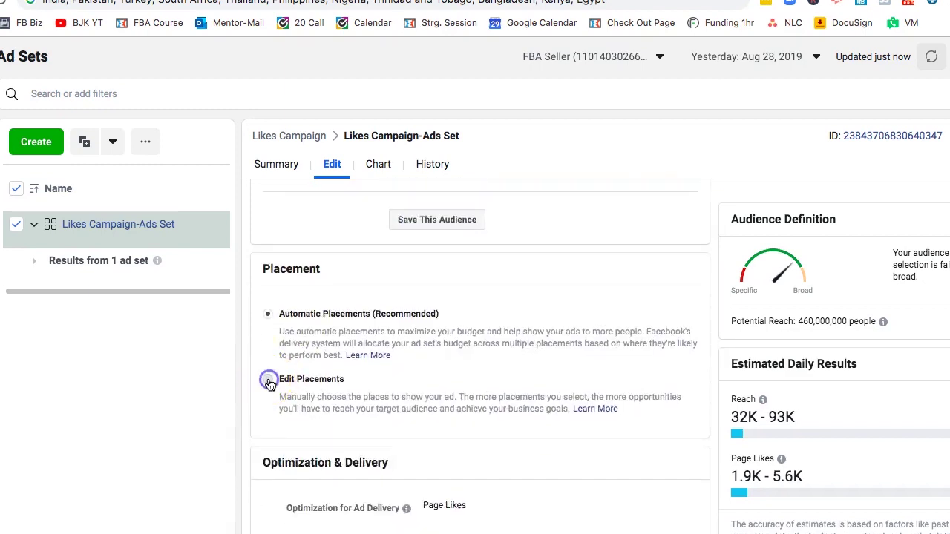
{"action": "scroll", "coordinate": [361, 376], "scroll_direction": "down", "scroll_amount": 2}
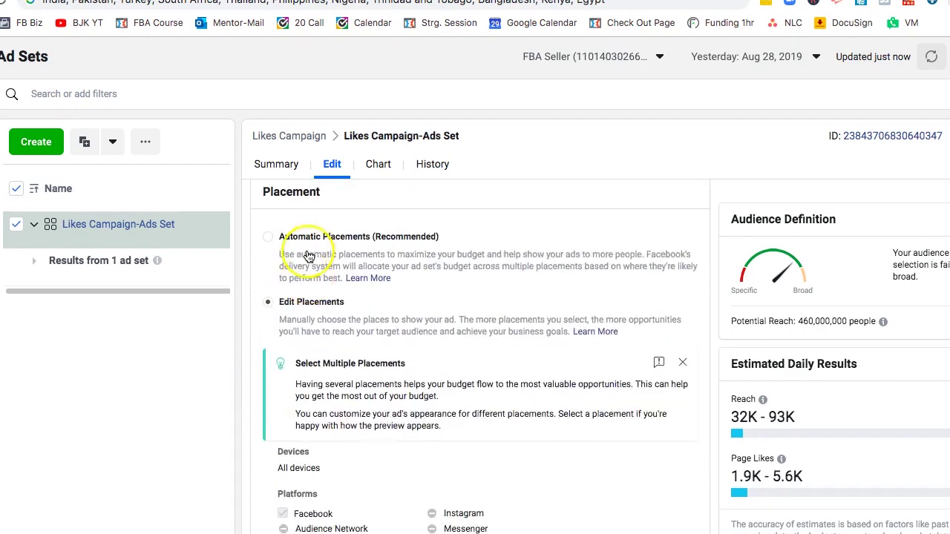
{"action": "scroll", "coordinate": [407, 393], "scroll_direction": "down", "scroll_amount": 3}
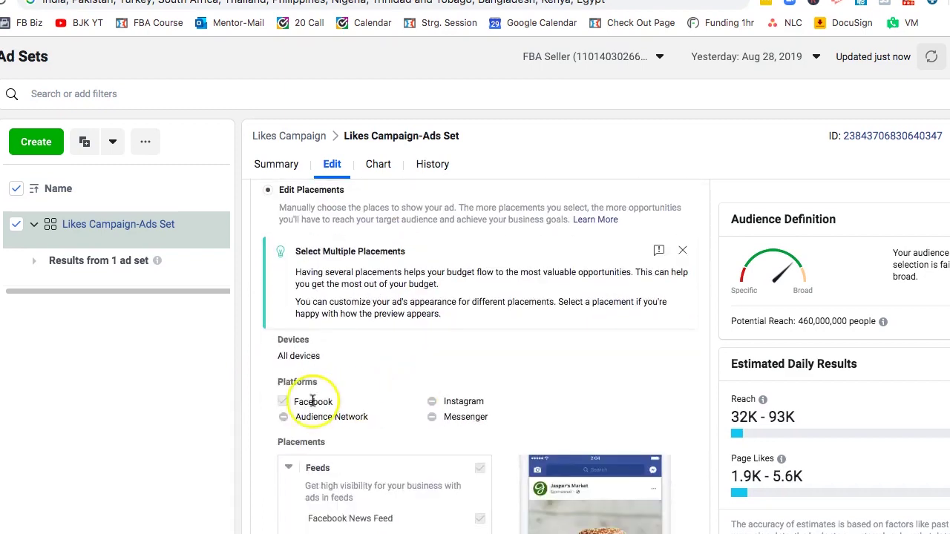
{"action": "left_click", "coordinate": [282, 401]}
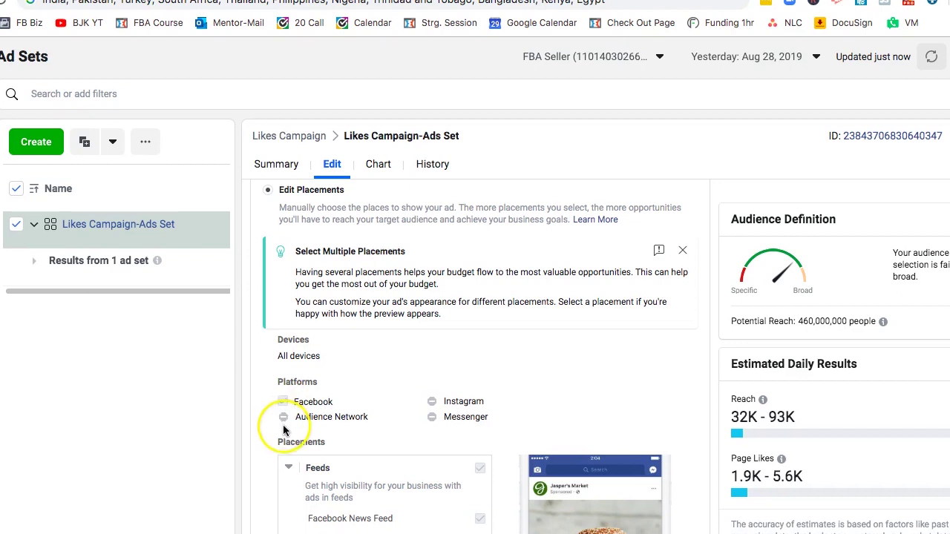
{"action": "scroll", "coordinate": [364, 419], "scroll_direction": "down", "scroll_amount": 2}
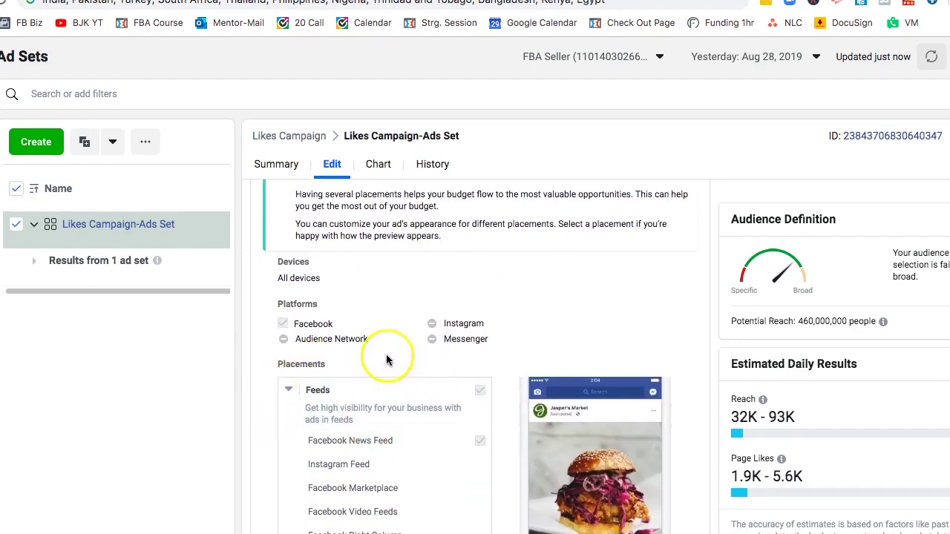
{"action": "scroll", "coordinate": [403, 334], "scroll_direction": "up", "scroll_amount": 8}
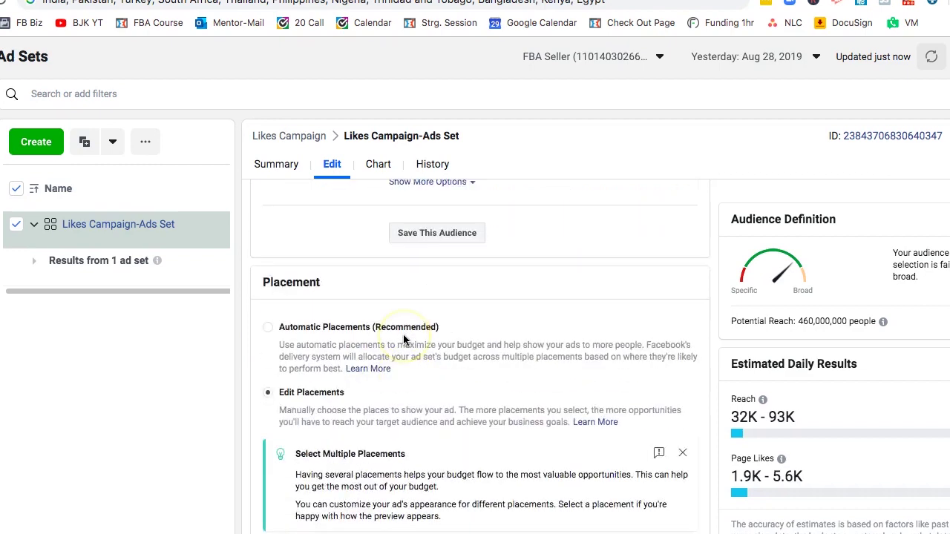
{"action": "scroll", "coordinate": [405, 338], "scroll_direction": "up", "scroll_amount": 2}
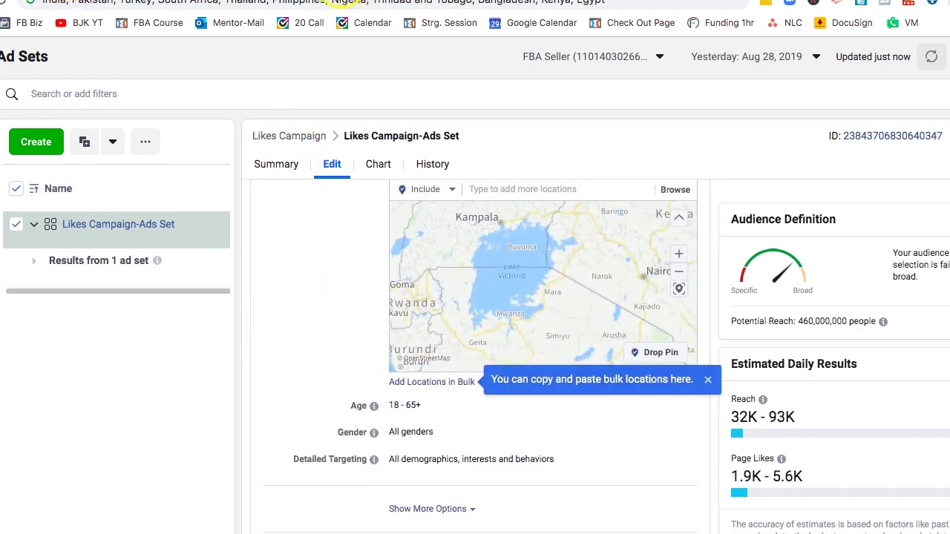
Step: Check the likes campaign instructions in Google Docs and, back in Ads Manager, open the ads list of Likes Campaign-Ads Set
{"action": "key", "text": "ctrl+Tab"}
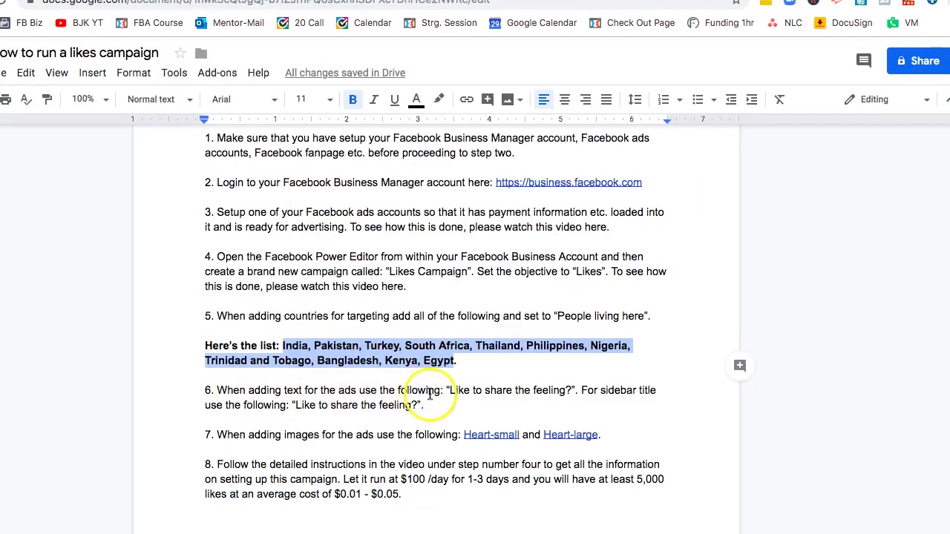
{"action": "key", "text": "ctrl+shift+Tab"}
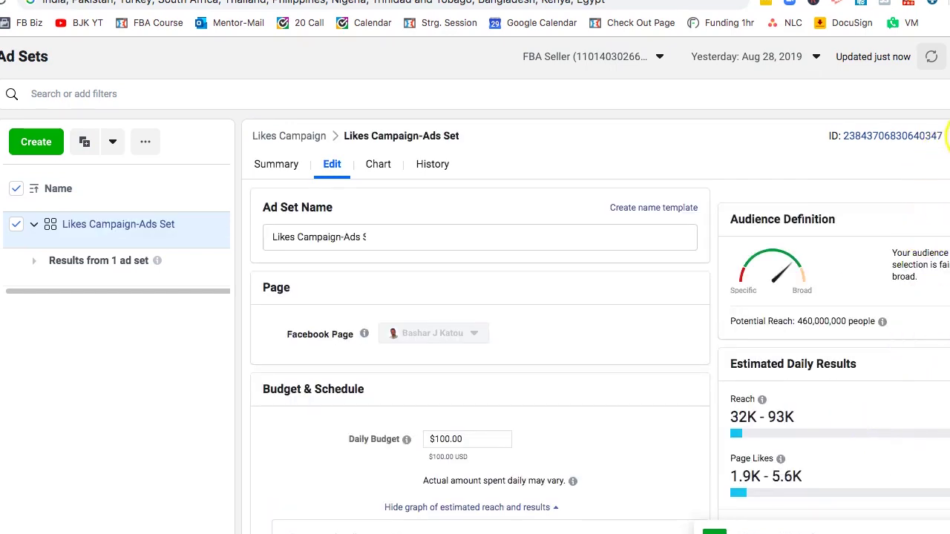
{"action": "key", "text": "Escape"}
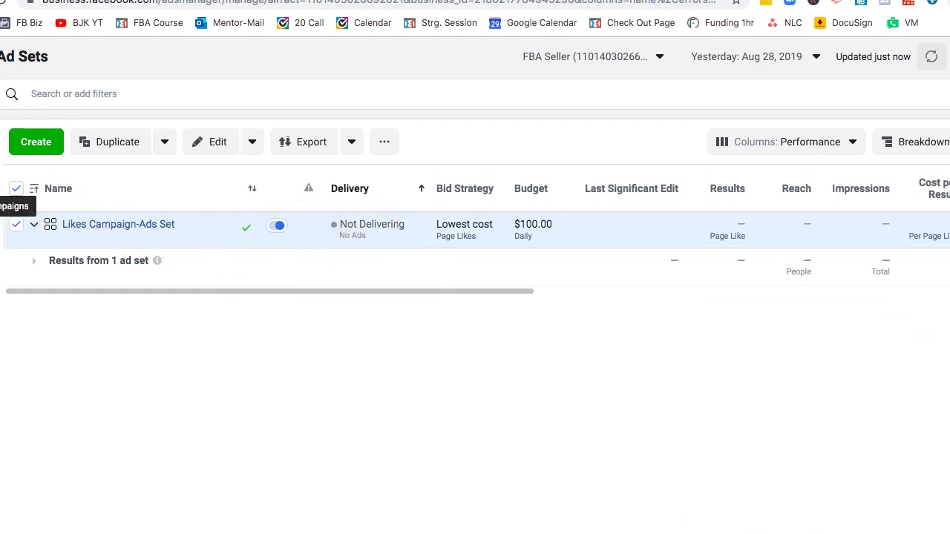
{"action": "mouse_move", "coordinate": [2, 234]}
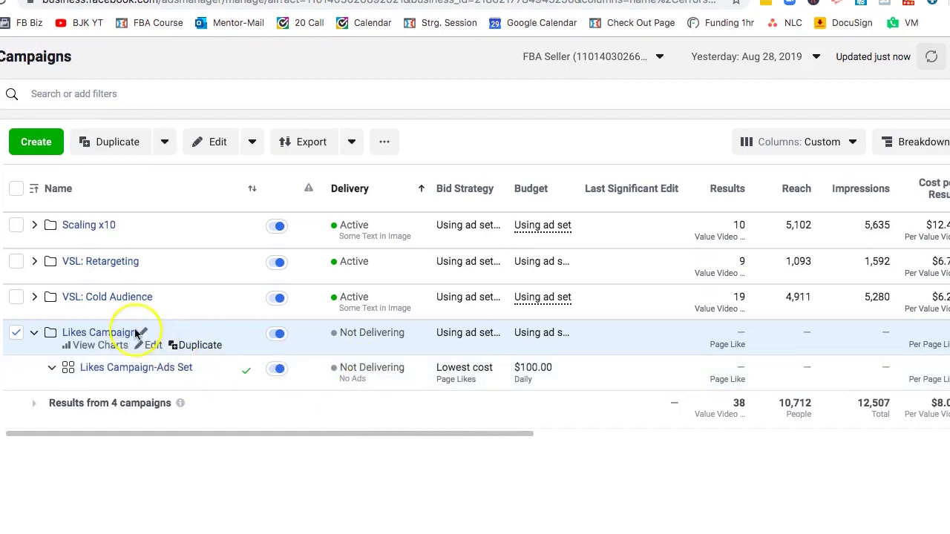
{"action": "left_click", "coordinate": [51, 367]}
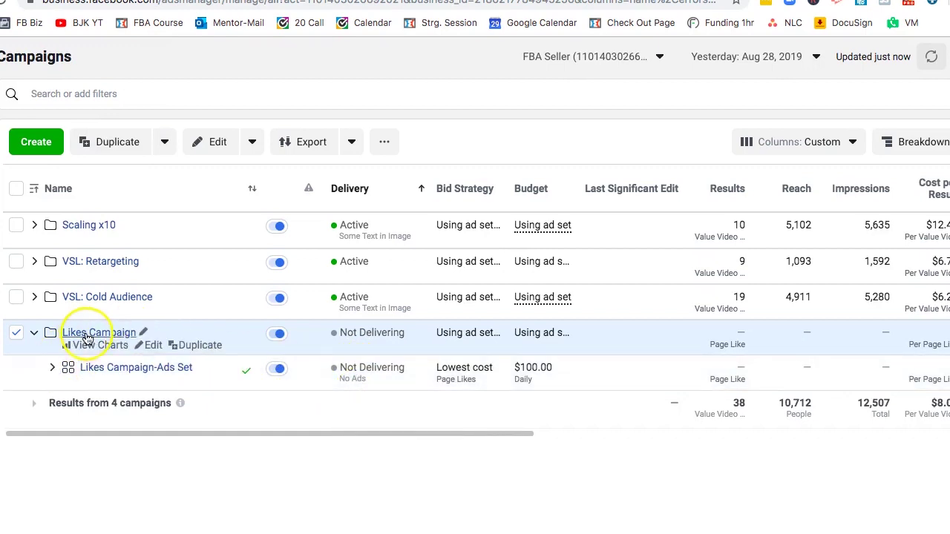
{"action": "left_click", "coordinate": [86, 336]}
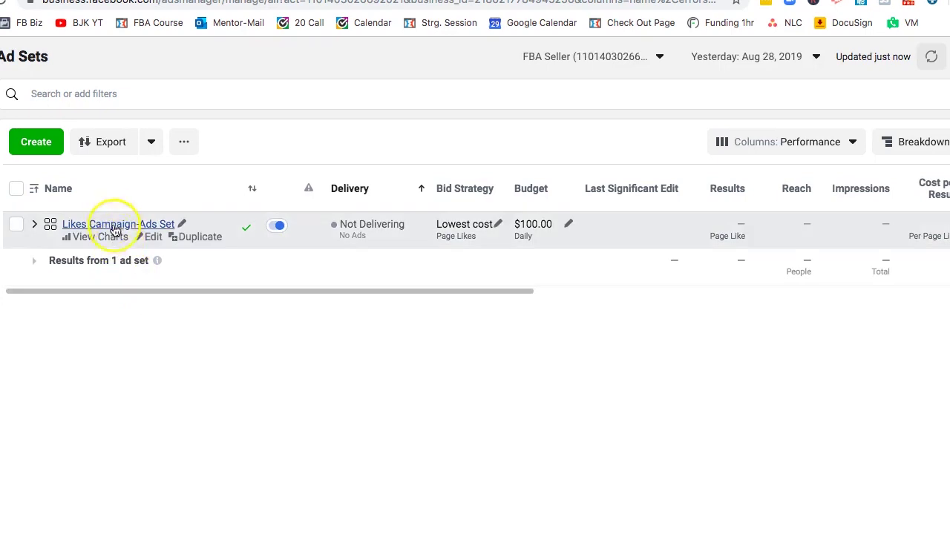
{"action": "left_click", "coordinate": [113, 224]}
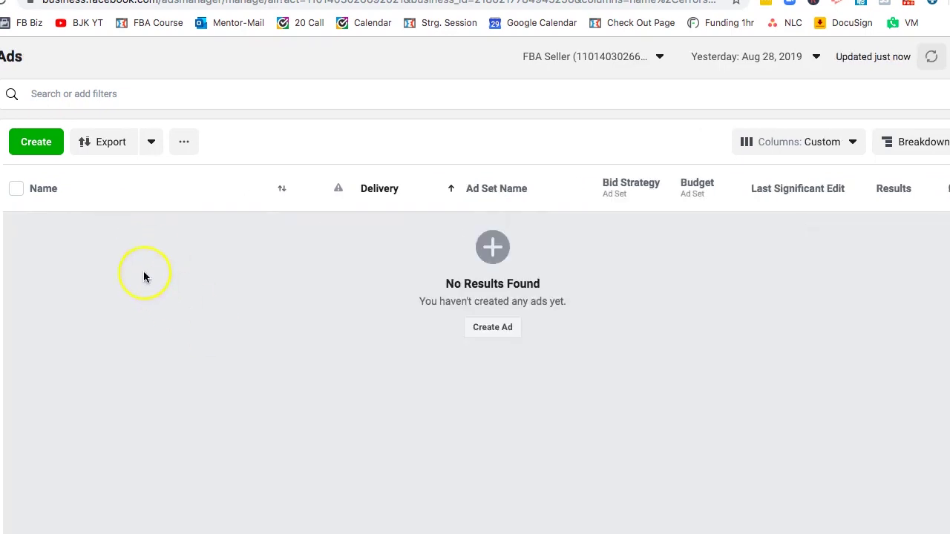
Step: Create a draft ad in the existing Likes Campaign-Ads Set, naming it Heart-small as in the Google Docs instructions
{"action": "left_click", "coordinate": [47, 147]}
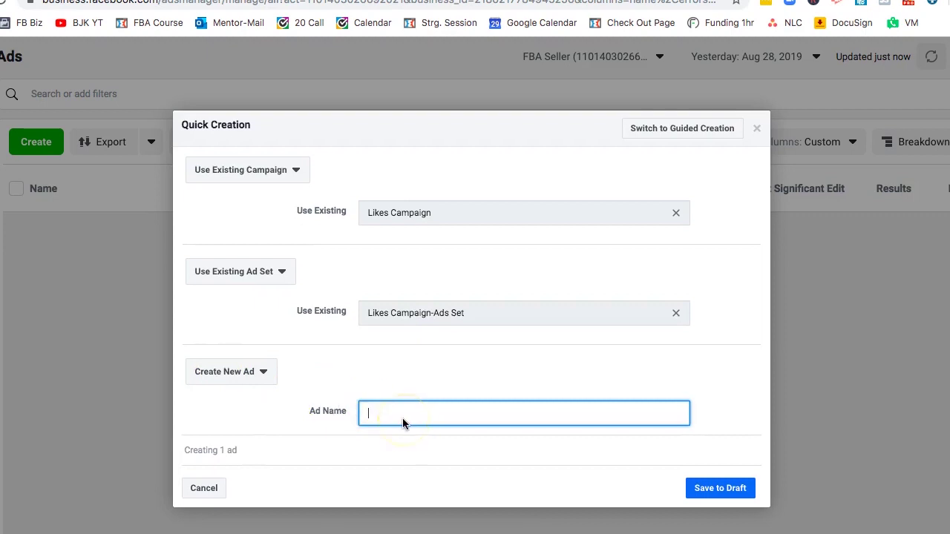
{"action": "left_click", "coordinate": [89, 0]}
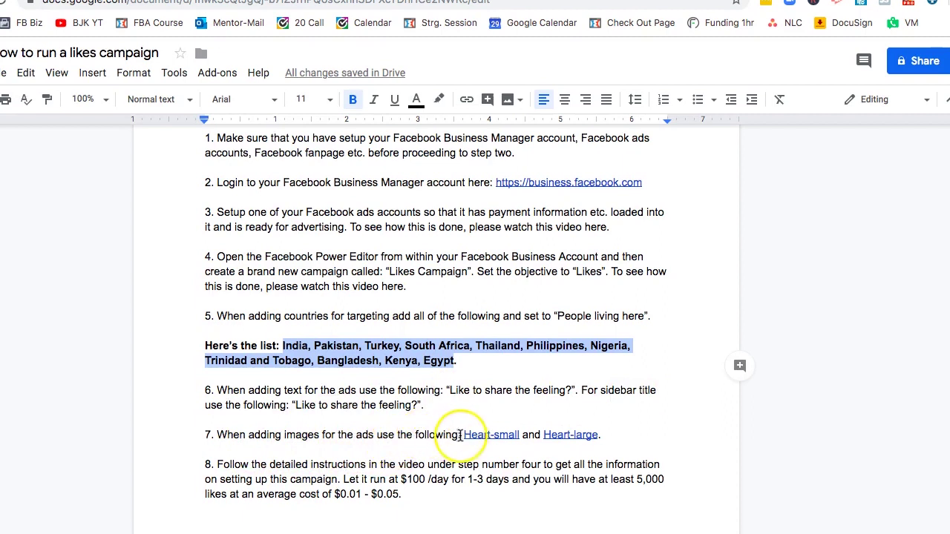
{"action": "left_click_drag", "start_coordinate": [462, 436], "coordinate": [523, 437]}
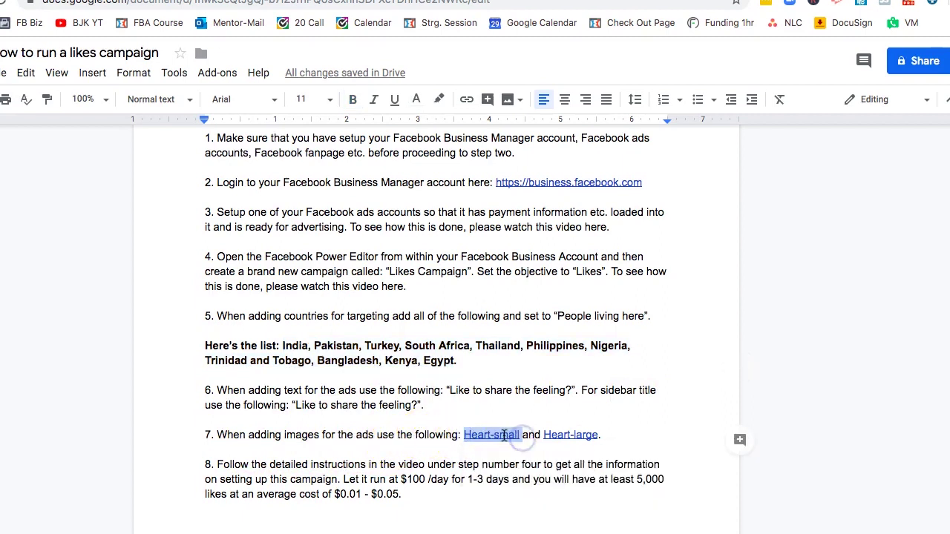
{"action": "left_click", "coordinate": [223, 3]}
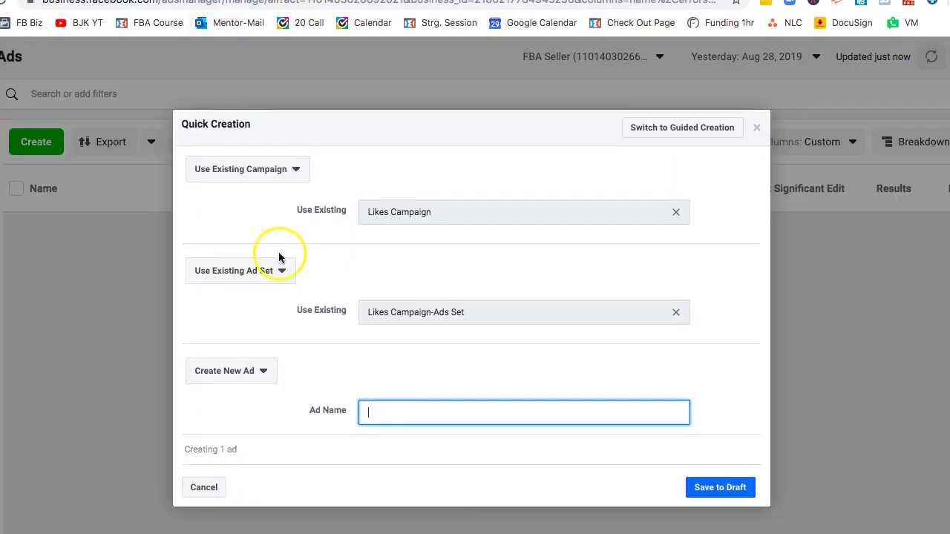
{"action": "left_click", "coordinate": [717, 487]}
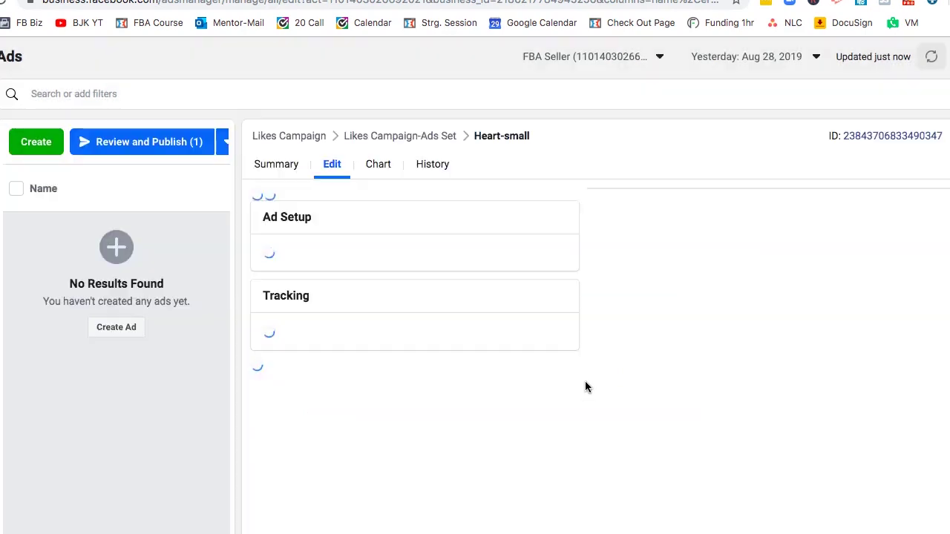
Step: Copy the ad text from the Google Docs instructions and set the Heart-small ad's primary text to "Like to share the feeling?"
{"action": "left_click", "coordinate": [425, 302]}
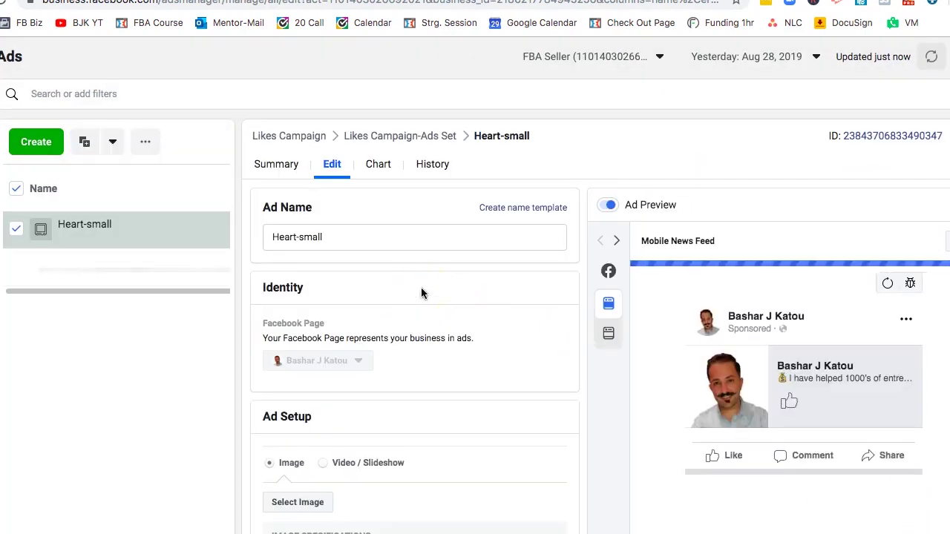
{"action": "scroll", "coordinate": [421, 293], "scroll_direction": "down", "scroll_amount": 4}
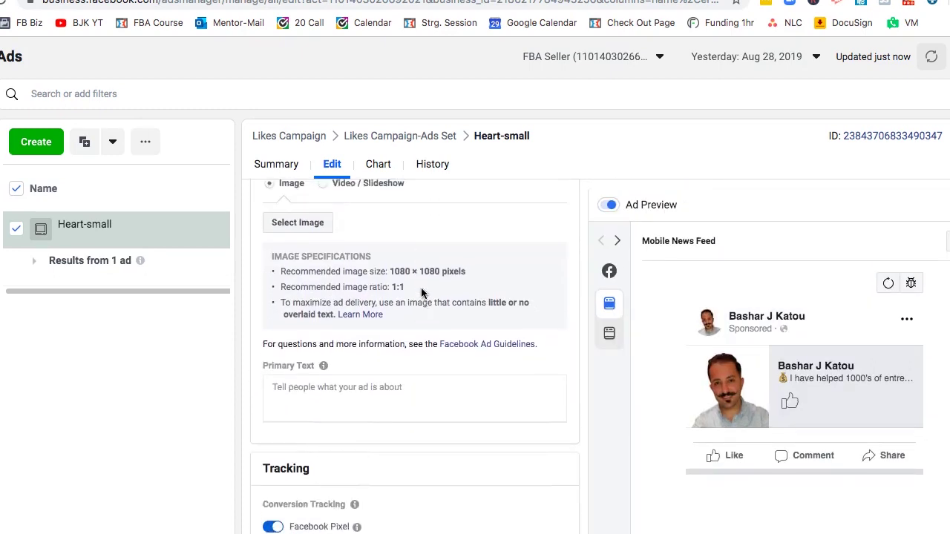
{"action": "scroll", "coordinate": [394, 255], "scroll_direction": "up", "scroll_amount": 1}
{"action": "left_click", "coordinate": [74, 2]}
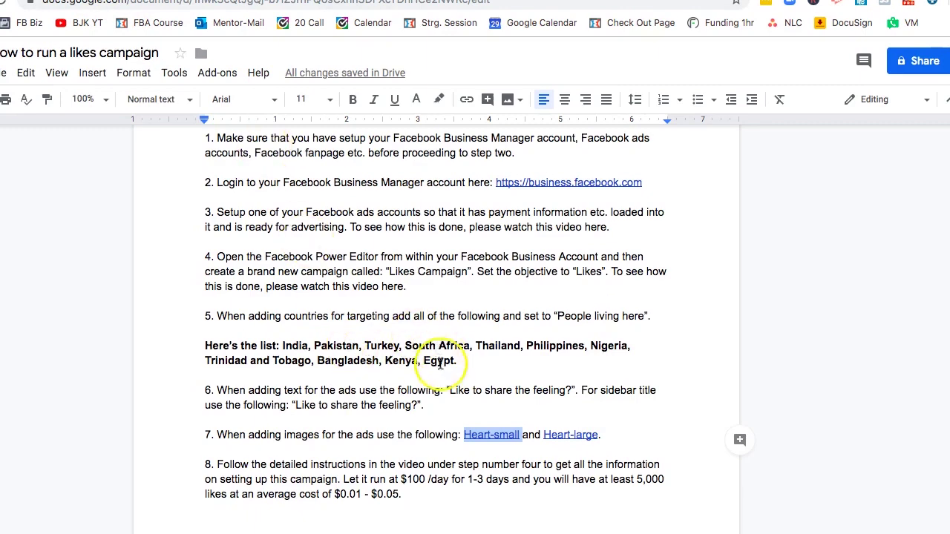
{"action": "left_click_drag", "start_coordinate": [449, 390], "coordinate": [566, 394]}
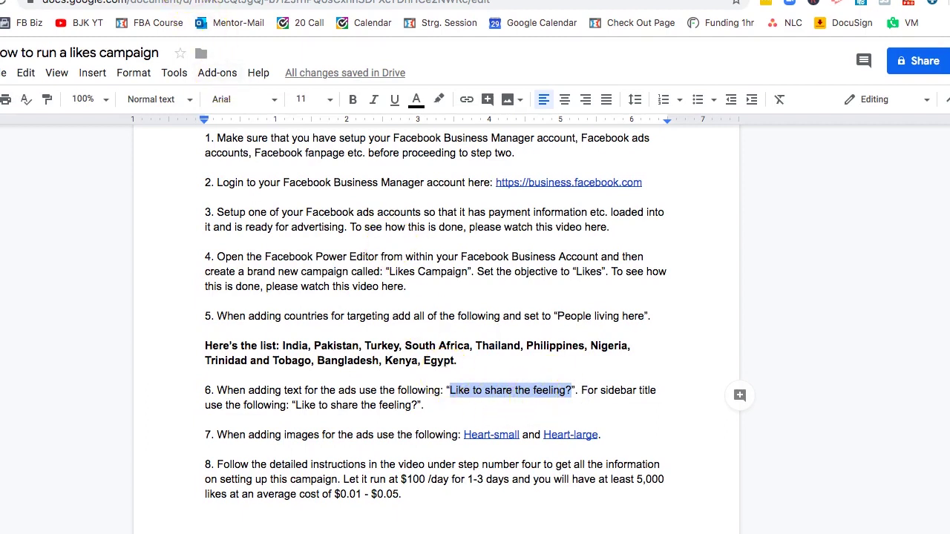
{"action": "left_click", "coordinate": [185, 1]}
{"action": "left_click", "coordinate": [344, 426]}
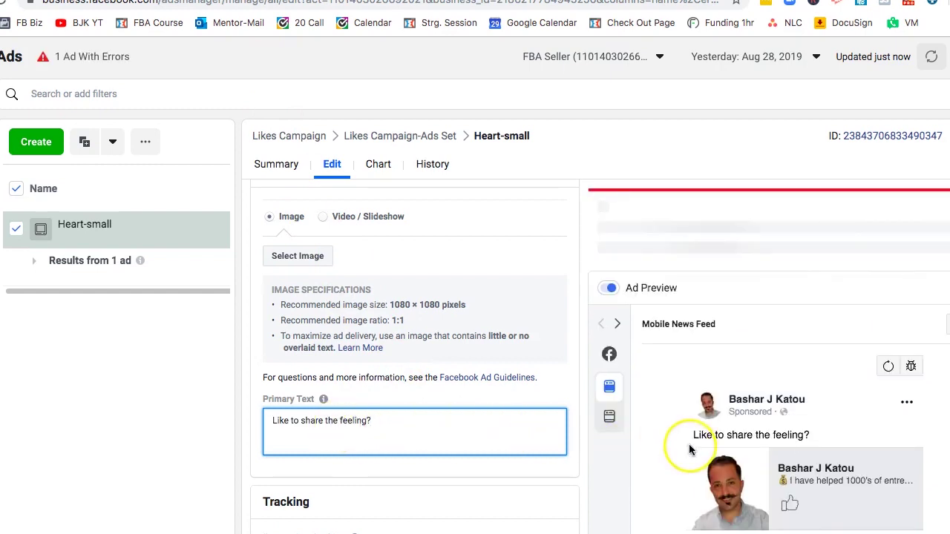
Step: Review the Heart-small ad's identity, ad setup and tracking sections, and look at the account's image selection
{"action": "scroll", "coordinate": [456, 410], "scroll_direction": "down", "scroll_amount": 5}
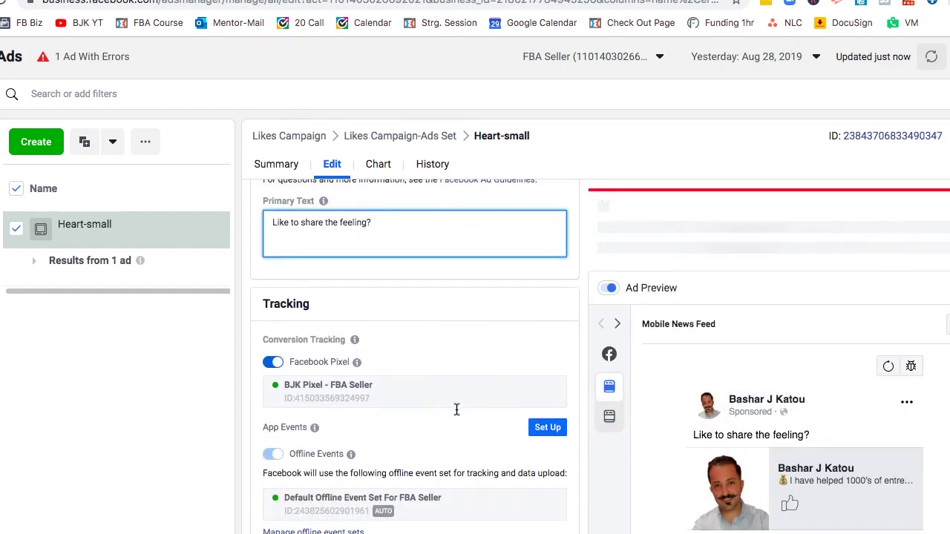
{"action": "scroll", "coordinate": [456, 410], "scroll_direction": "up", "scroll_amount": 3}
{"action": "scroll", "coordinate": [456, 410], "scroll_direction": "up", "scroll_amount": 3}
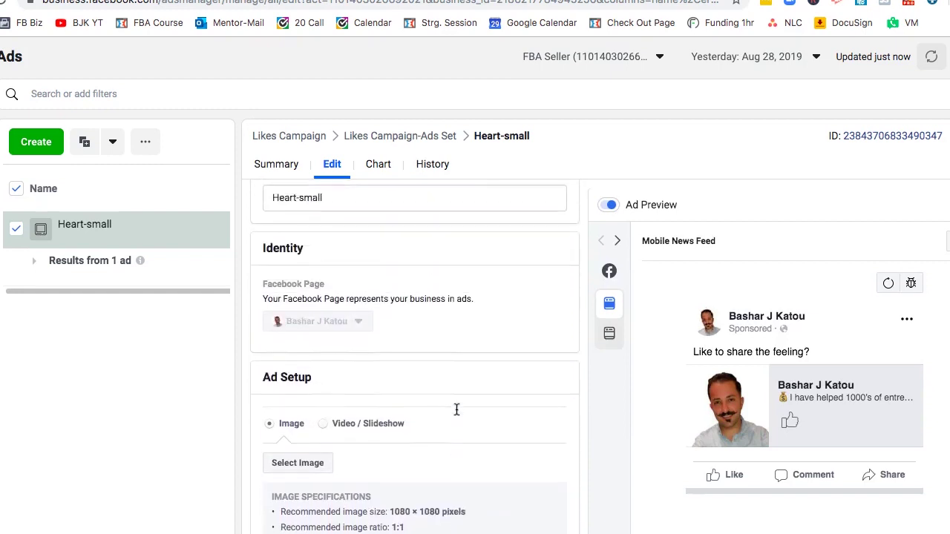
{"action": "scroll", "coordinate": [436, 376], "scroll_direction": "down", "scroll_amount": 5}
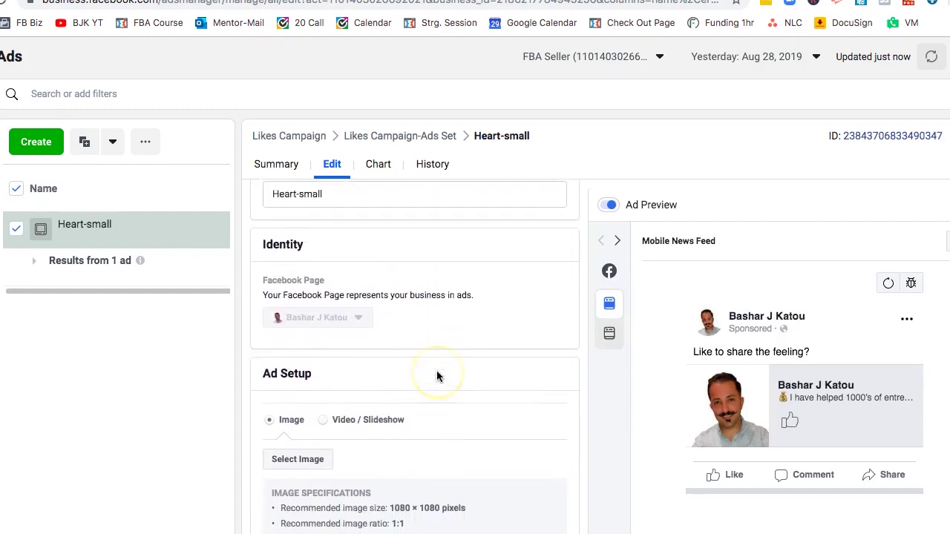
{"action": "scroll", "coordinate": [437, 375], "scroll_direction": "down", "scroll_amount": 2}
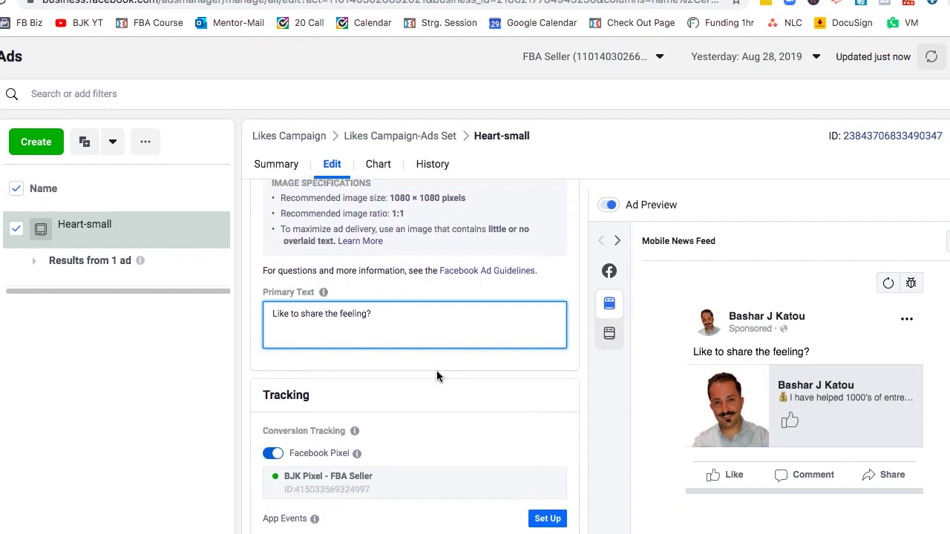
{"action": "scroll", "coordinate": [437, 376], "scroll_direction": "up", "scroll_amount": 3}
{"action": "scroll", "coordinate": [437, 377], "scroll_direction": "up", "scroll_amount": 1}
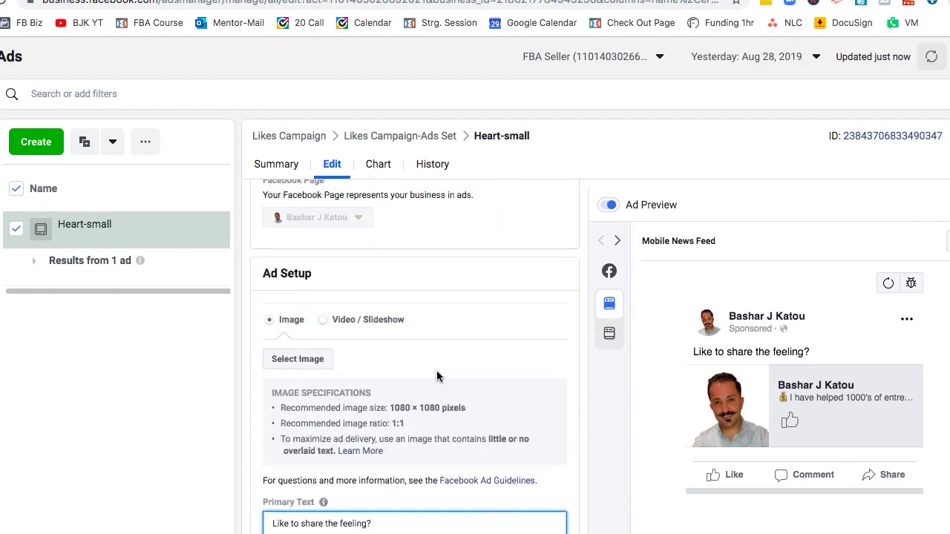
{"action": "left_click", "coordinate": [298, 297]}
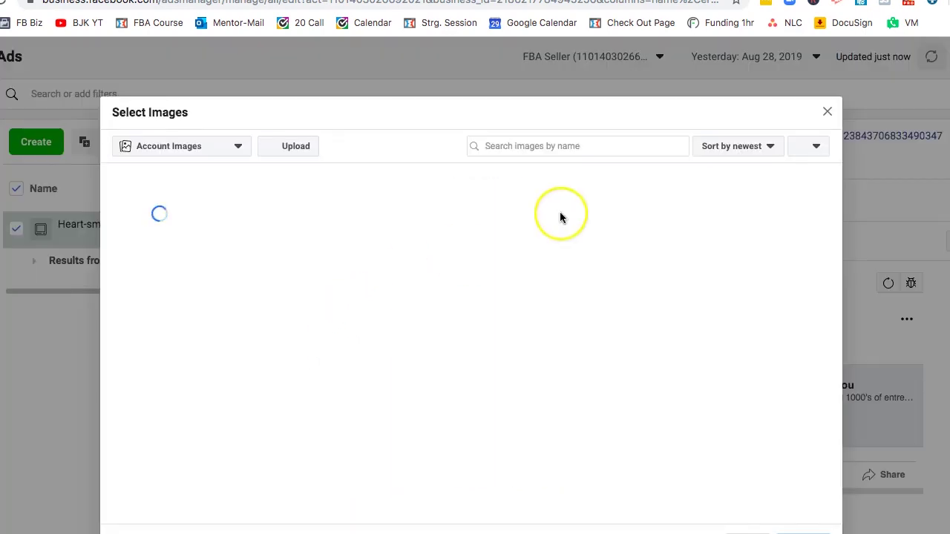
{"action": "left_click", "coordinate": [828, 111]}
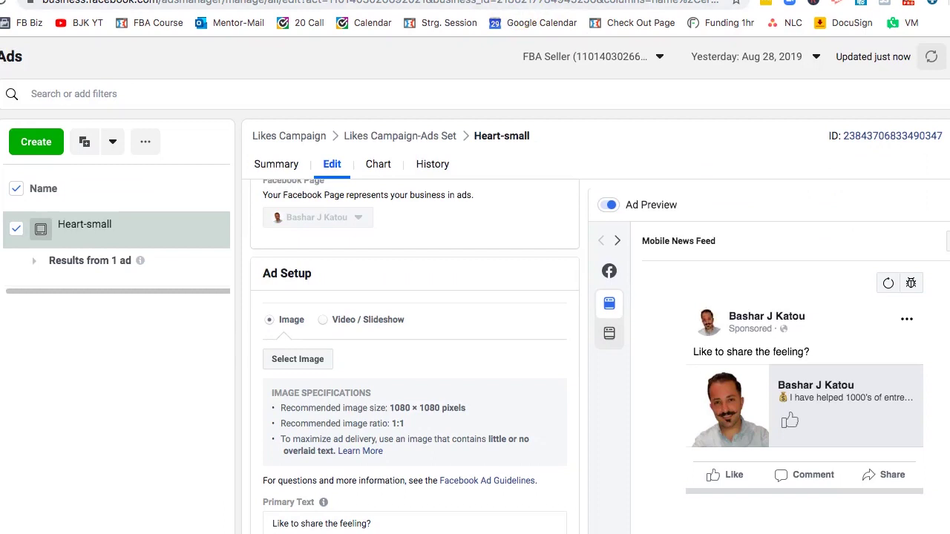
Step: Follow the Heart-small link in the Google Docs instructions, download Heart-small.png and Heart-large.png from the Drive folder, and return to Ads Manager
{"action": "key", "text": "ctrl+Tab"}
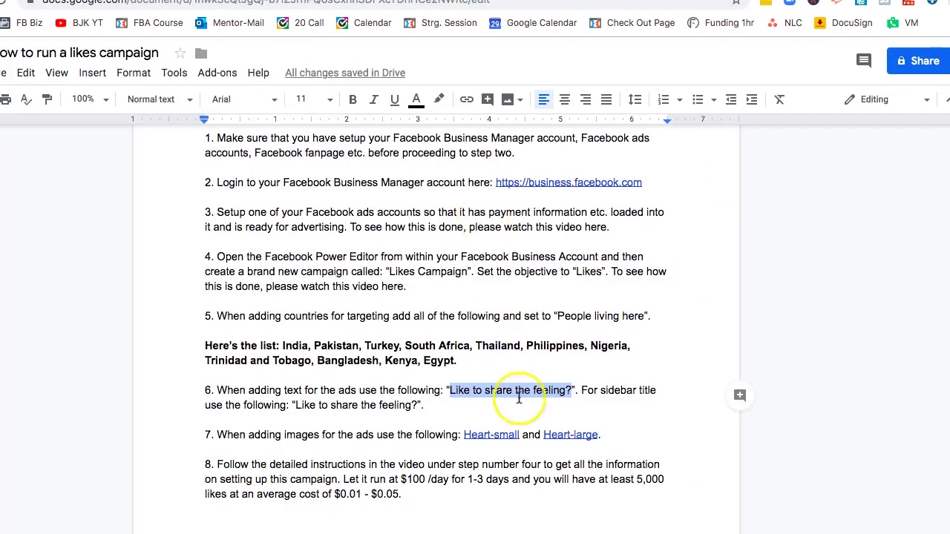
{"action": "left_click", "coordinate": [495, 436]}
{"action": "left_click", "coordinate": [529, 458]}
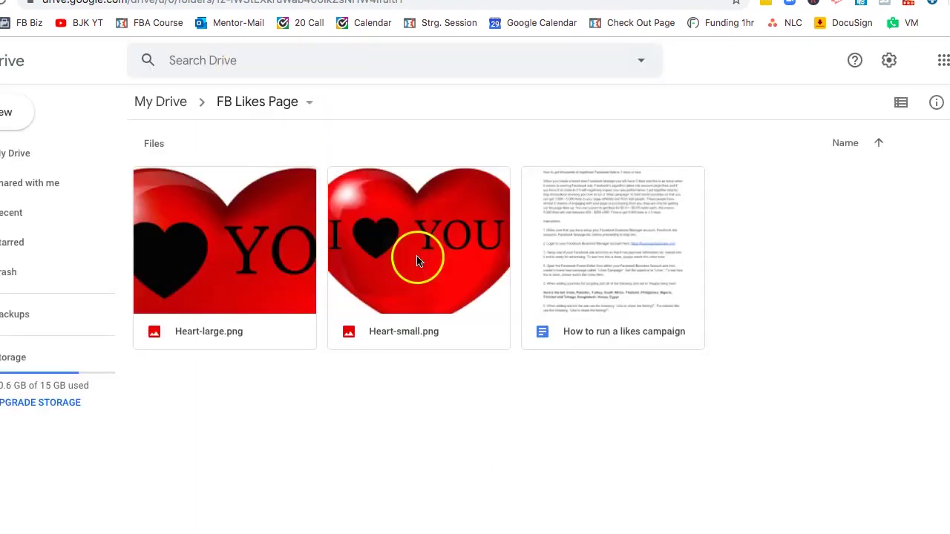
{"action": "right_click", "coordinate": [427, 261]}
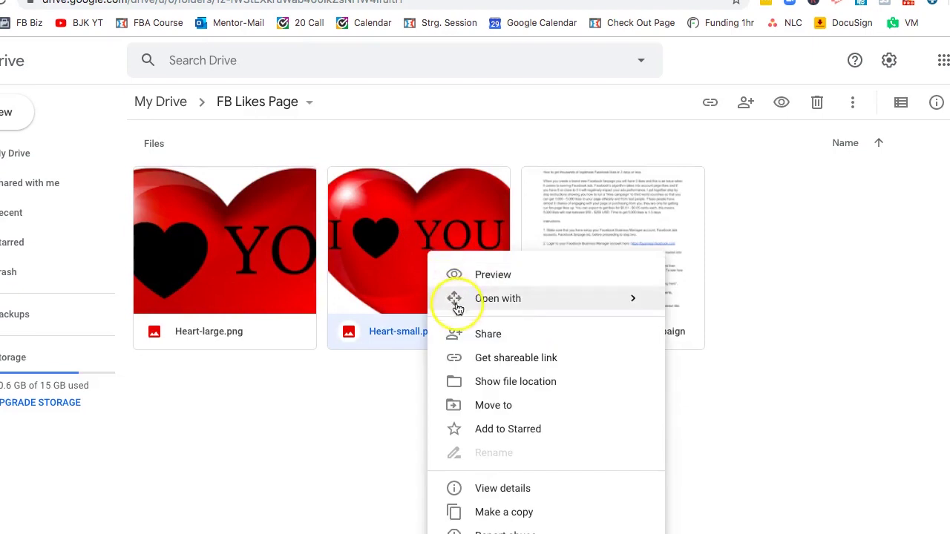
{"action": "right_click", "coordinate": [265, 229]}
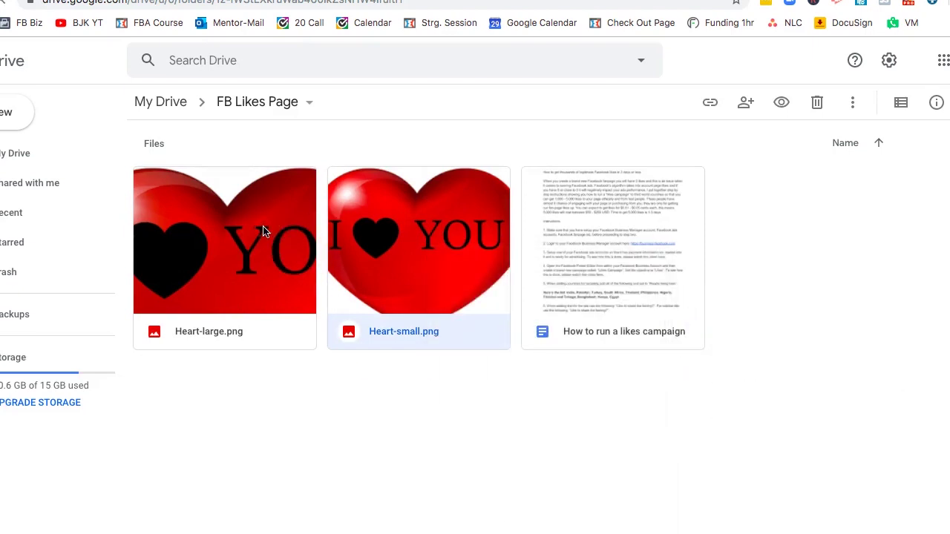
{"action": "right_click", "coordinate": [265, 226]}
{"action": "left_click", "coordinate": [339, 521]}
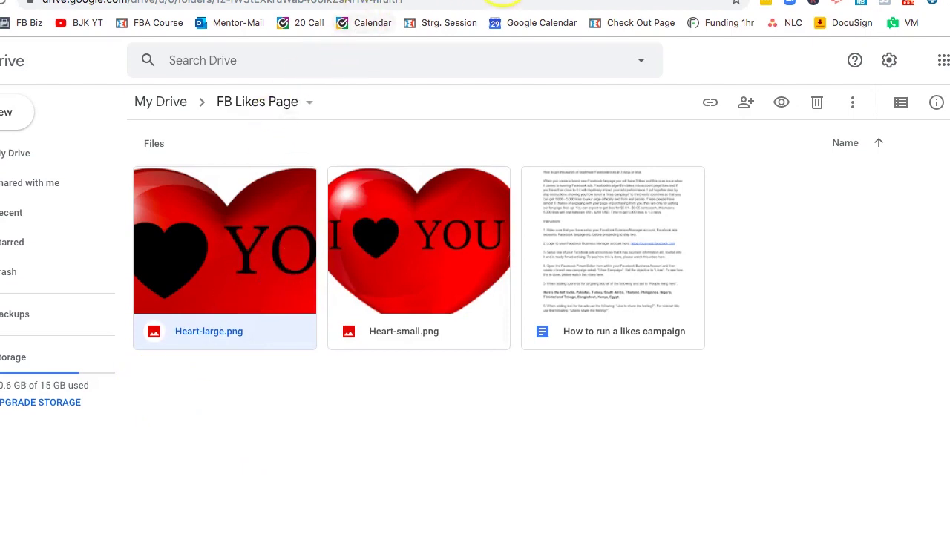
{"action": "left_click", "coordinate": [445, 1]}
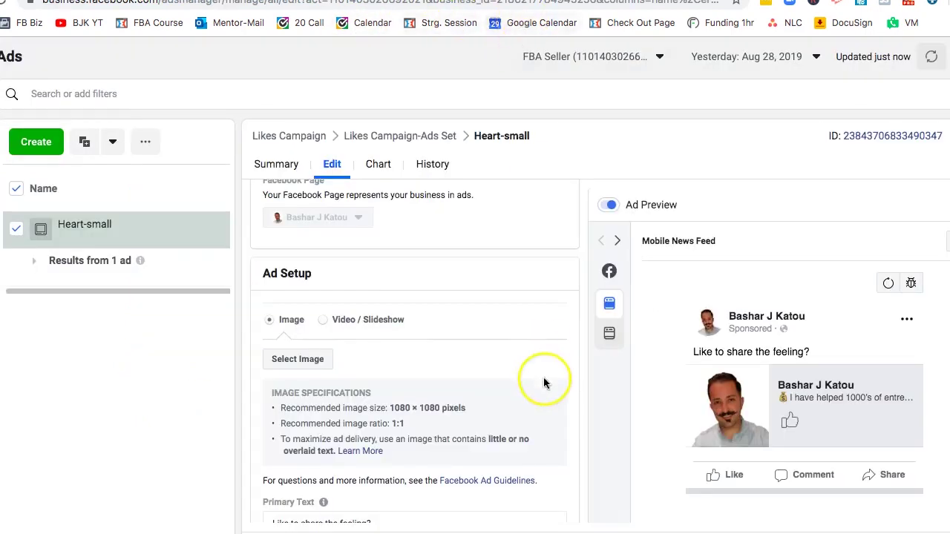
{"action": "left_click", "coordinate": [297, 361]}
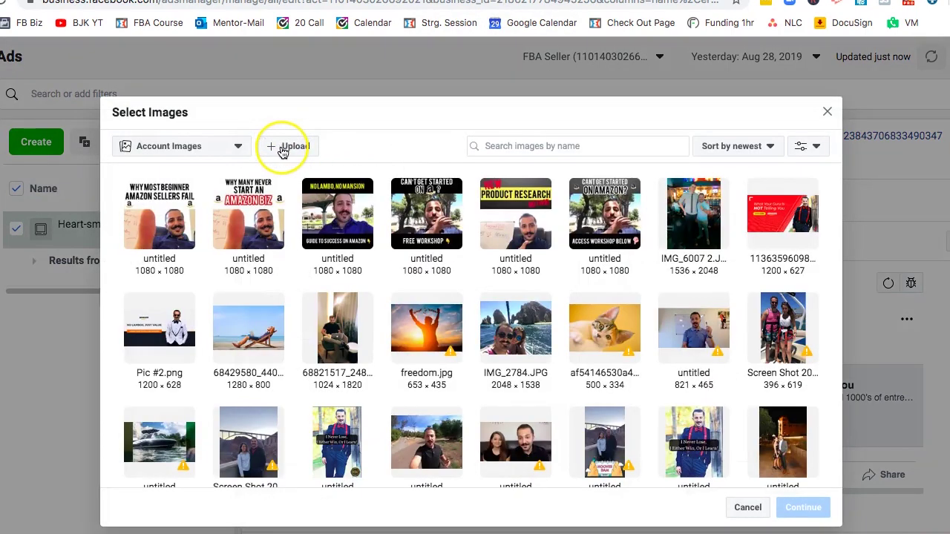
{"action": "left_click", "coordinate": [283, 148]}
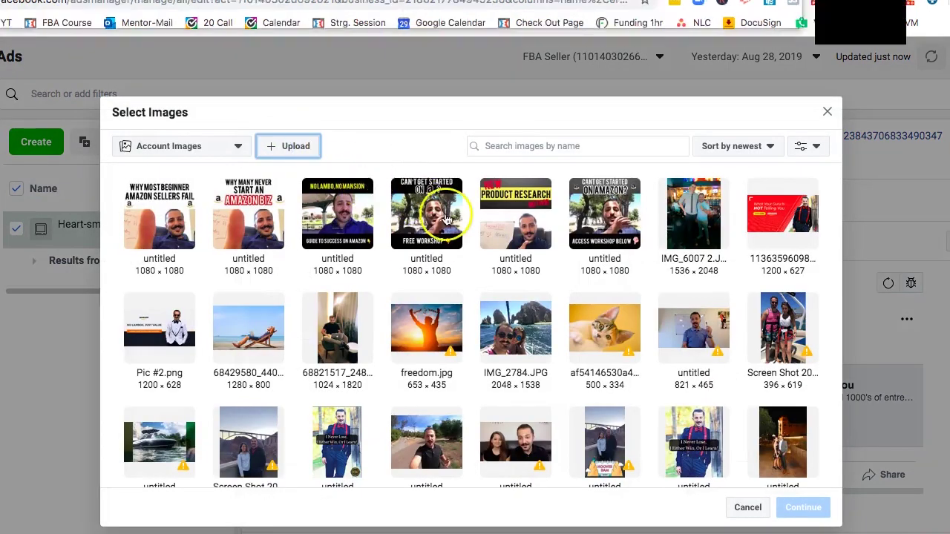
{"action": "left_click", "coordinate": [126, 107]}
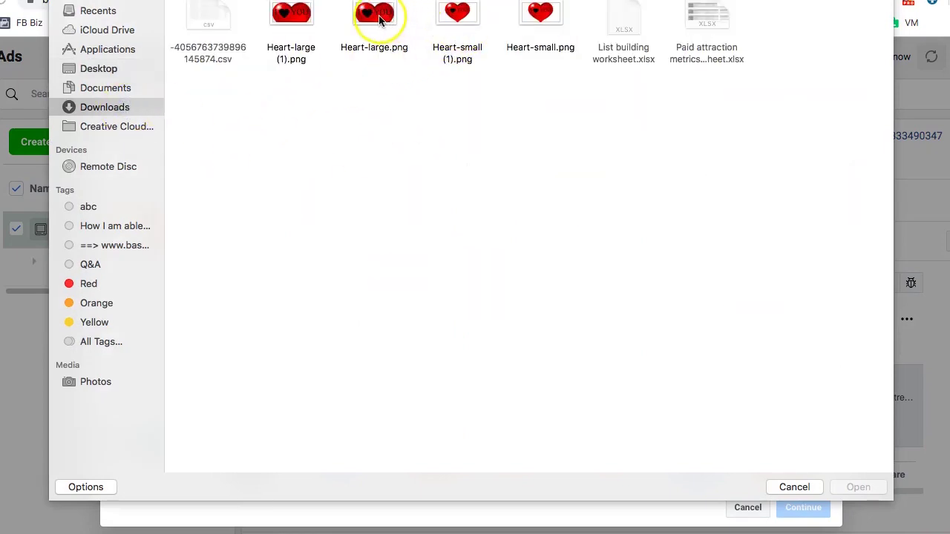
{"action": "left_click", "coordinate": [794, 488]}
{"action": "left_click", "coordinate": [748, 507]}
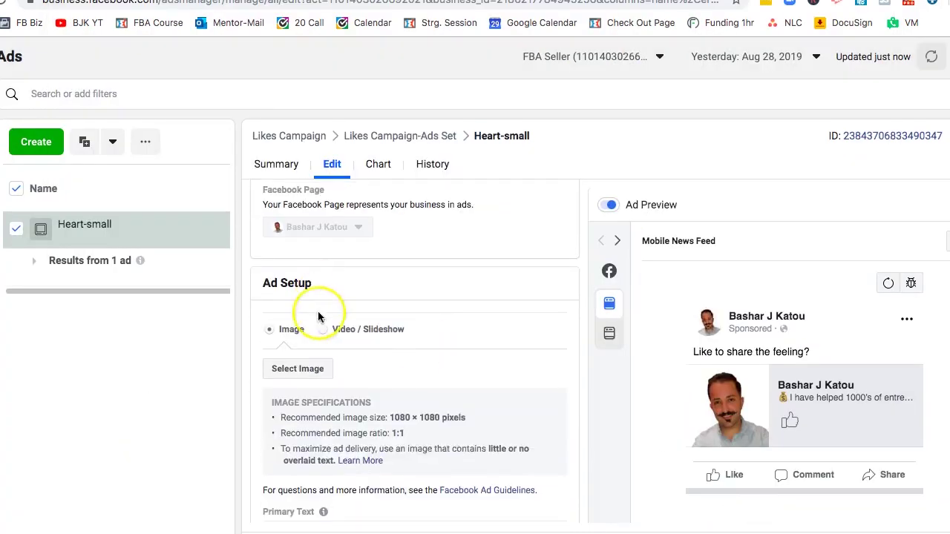
Step: Upload Heart-small (1).png from the Downloads folder and use it as the Heart-small ad's image
{"action": "left_click", "coordinate": [299, 371]}
{"action": "left_click", "coordinate": [301, 148]}
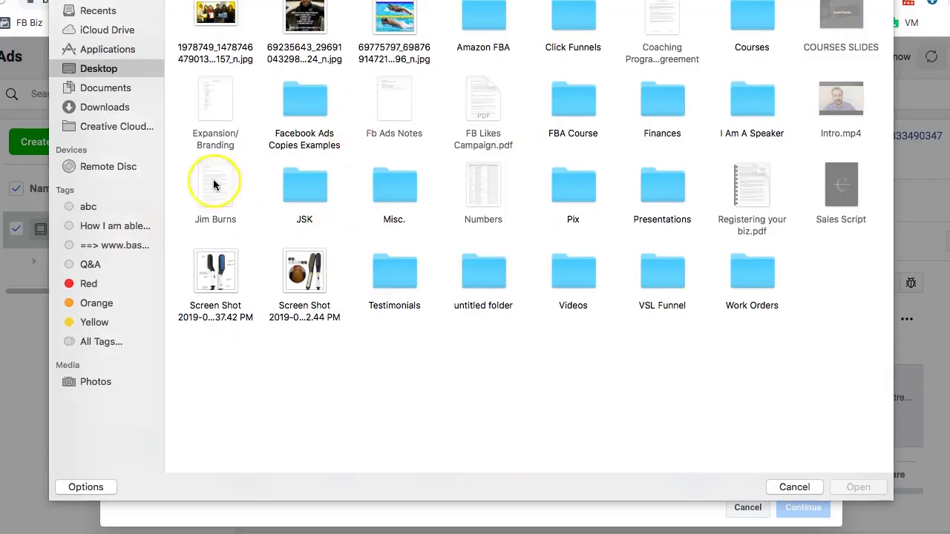
{"action": "left_click", "coordinate": [125, 110]}
{"action": "double_click", "coordinate": [452, 19]}
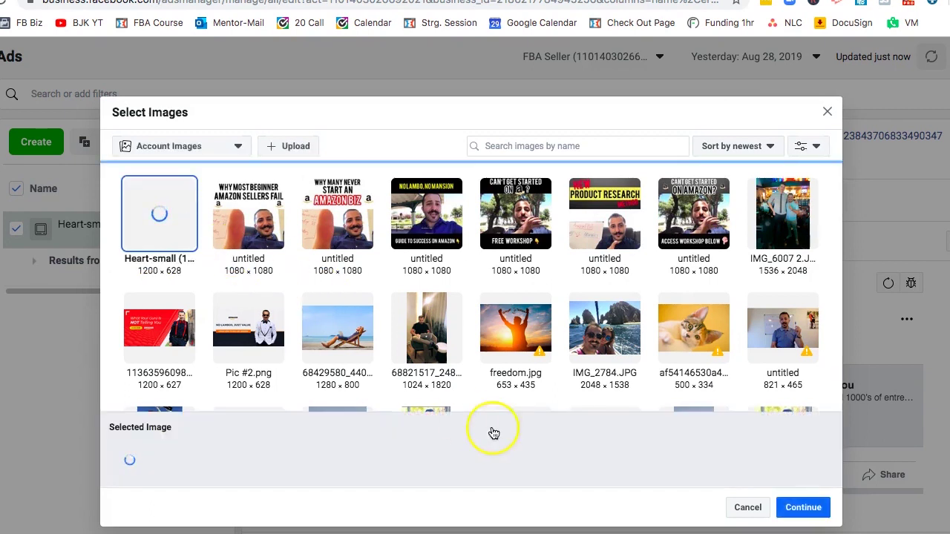
{"action": "left_click", "coordinate": [803, 508]}
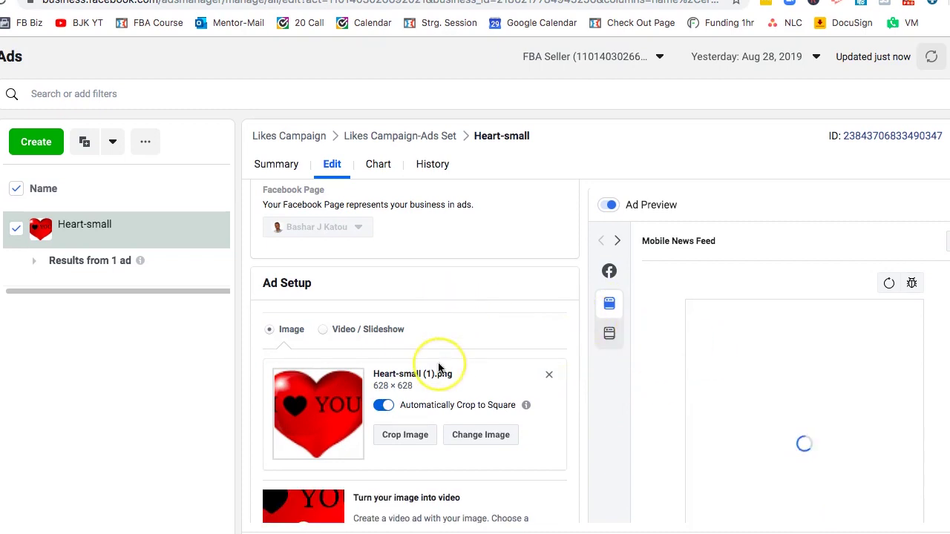
Step: Check the Heart-small ad's text and image in the preview and publish the ad
{"action": "scroll", "coordinate": [437, 364], "scroll_direction": "down", "scroll_amount": 3}
{"action": "scroll", "coordinate": [438, 368], "scroll_direction": "down", "scroll_amount": 4}
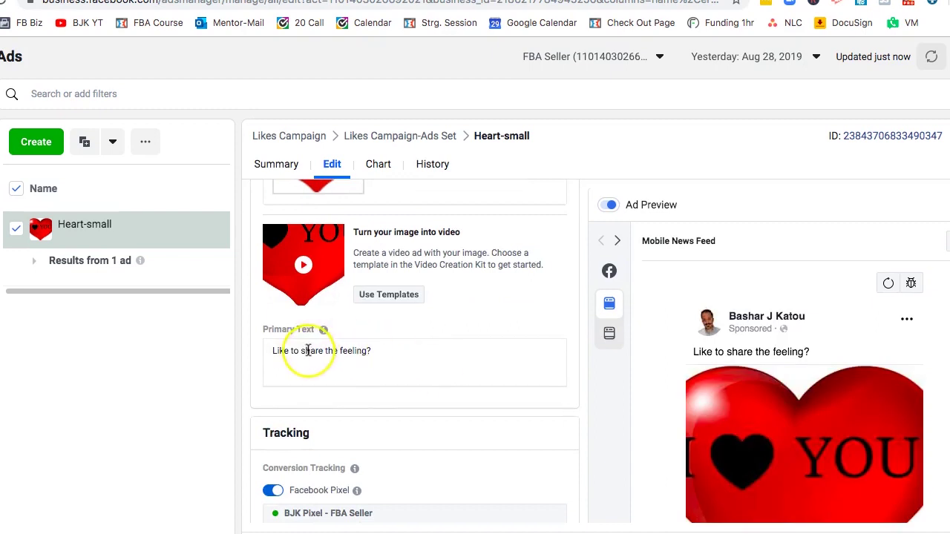
{"action": "scroll", "coordinate": [779, 392], "scroll_direction": "down", "scroll_amount": 2}
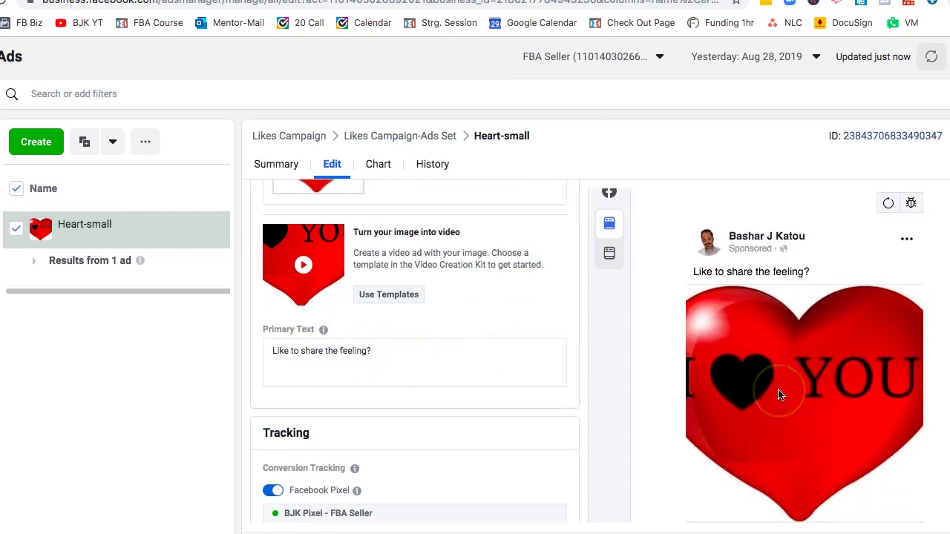
{"action": "scroll", "coordinate": [453, 310], "scroll_direction": "up", "scroll_amount": 2}
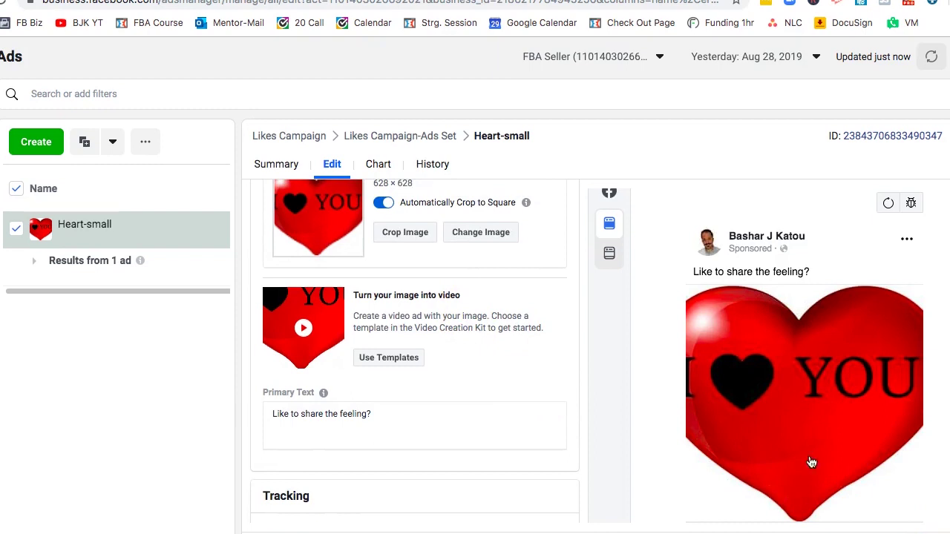
{"action": "left_click", "coordinate": [467, 295]}
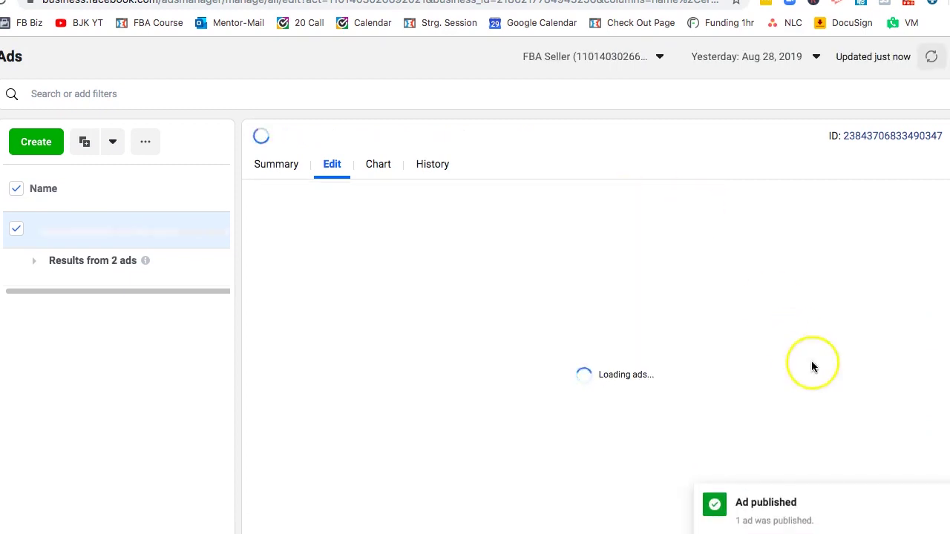
{"action": "left_click", "coordinate": [941, 132]}
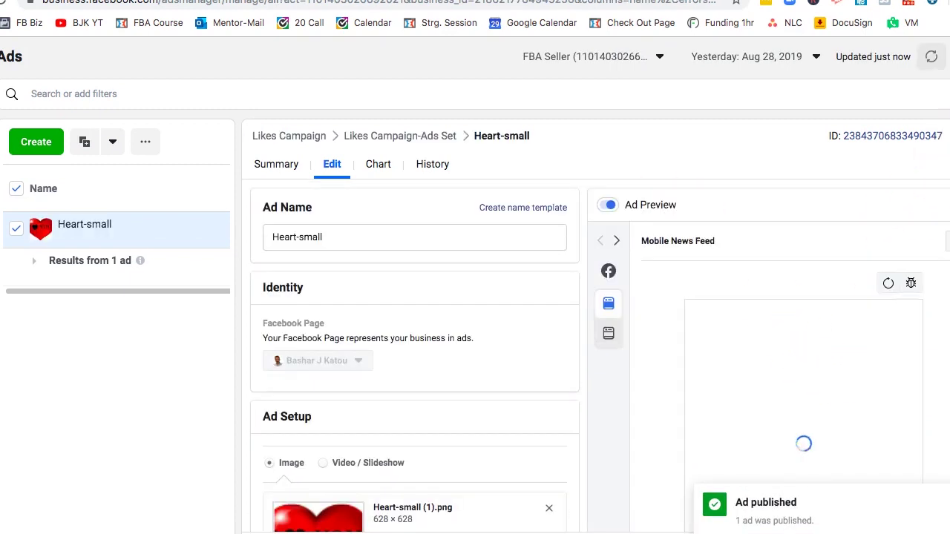
Step: Create a second draft ad named Heart-Large in the existing Likes Campaign-Ads Set
{"action": "left_click", "coordinate": [29, 146]}
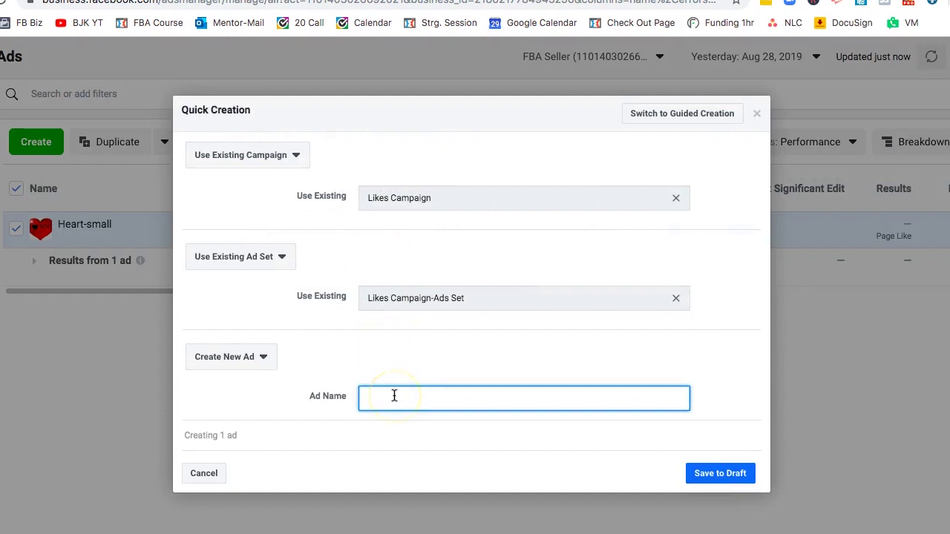
{"action": "type", "text": "ge"}
{"action": "left_click", "coordinate": [716, 470]}
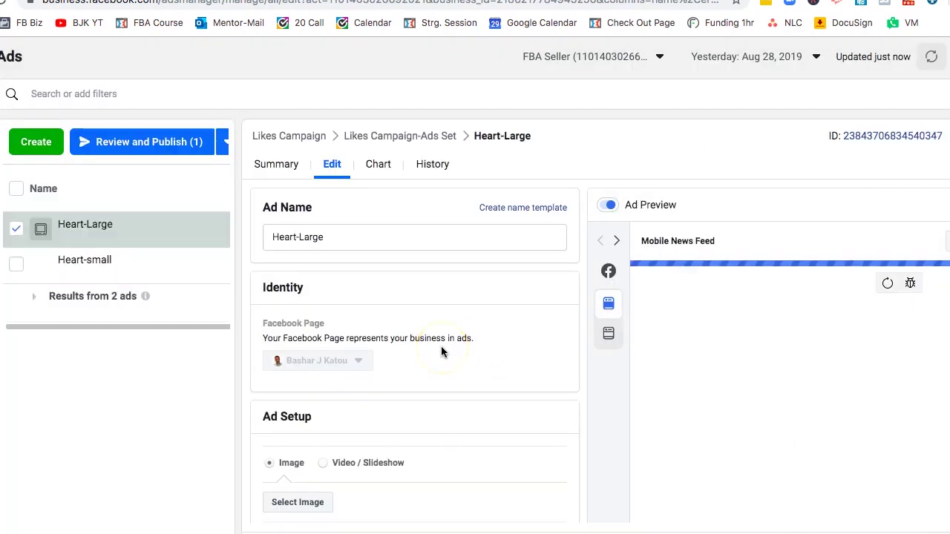
Step: Set the Heart-Large ad's primary text to "Like to share the feeling?"
{"action": "scroll", "coordinate": [424, 383], "scroll_direction": "down", "scroll_amount": 10}
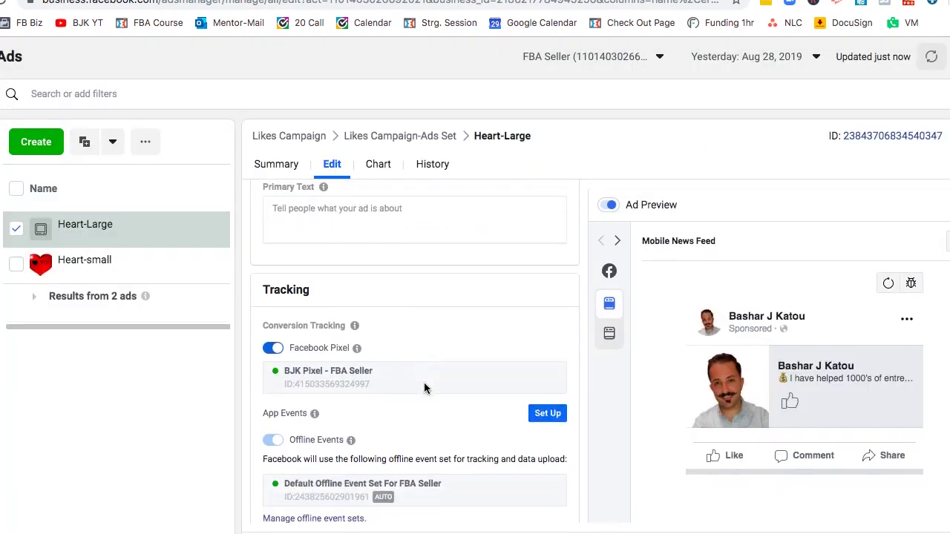
{"action": "scroll", "coordinate": [339, 269], "scroll_direction": "up", "scroll_amount": 1}
{"action": "left_click", "coordinate": [343, 261]}
{"action": "type", "text": "Like to share the feeling?"}
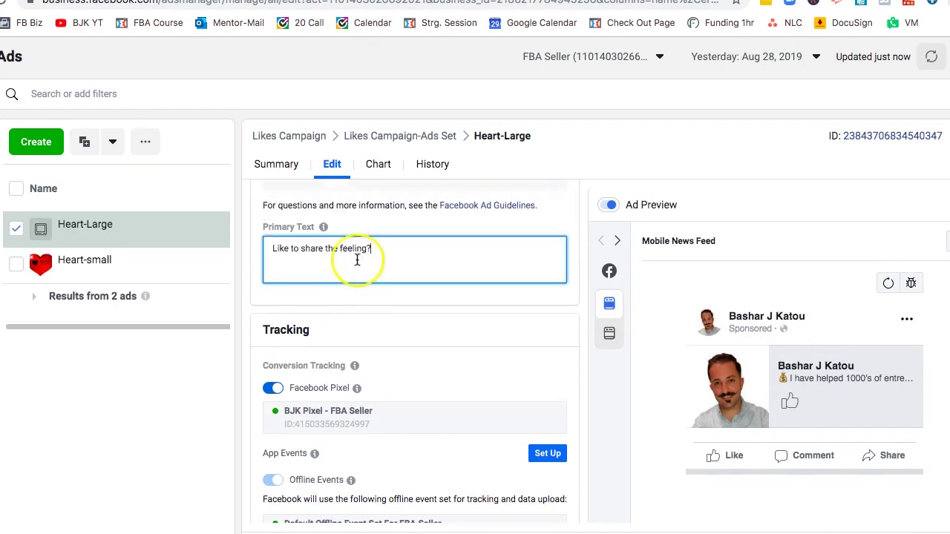
Step: Upload Heart-large.png, use it as the Heart-Large ad's image and publish the ad
{"action": "scroll", "coordinate": [519, 370], "scroll_direction": "up", "scroll_amount": 3}
{"action": "left_click", "coordinate": [306, 322]}
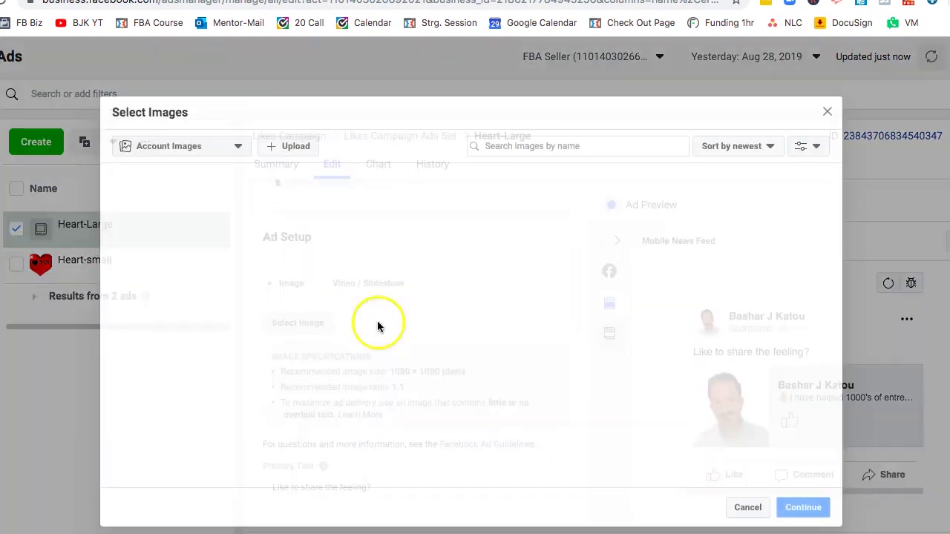
{"action": "left_click", "coordinate": [294, 147]}
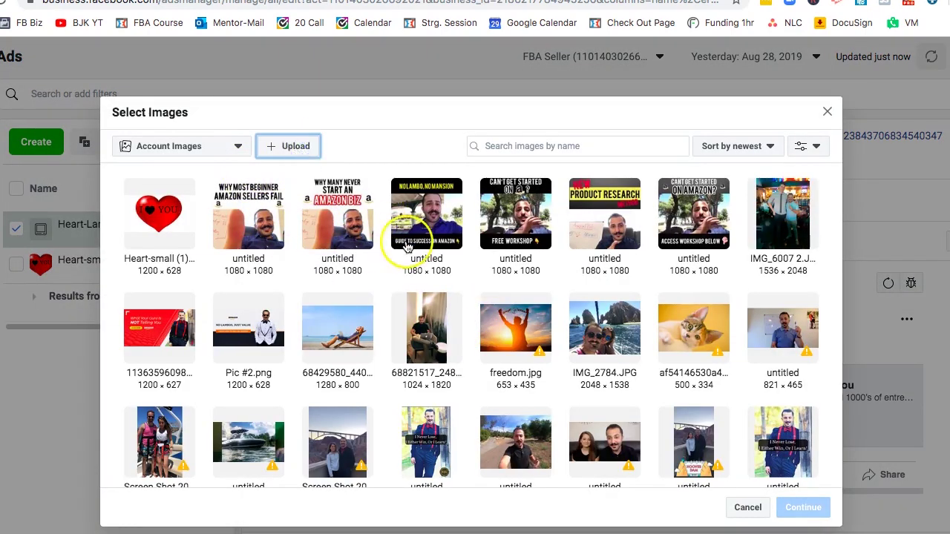
{"action": "double_click", "coordinate": [375, 34]}
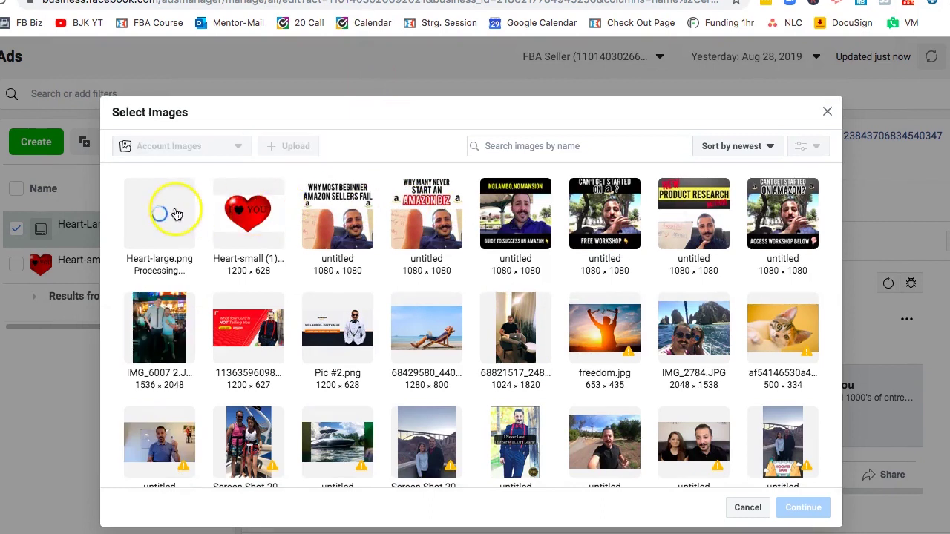
{"action": "left_click", "coordinate": [232, 269]}
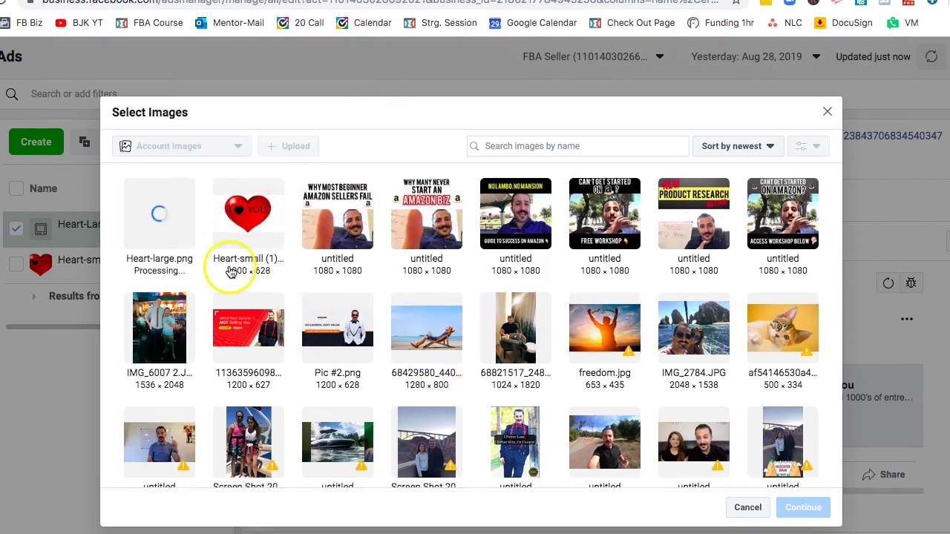
{"action": "left_click", "coordinate": [170, 239]}
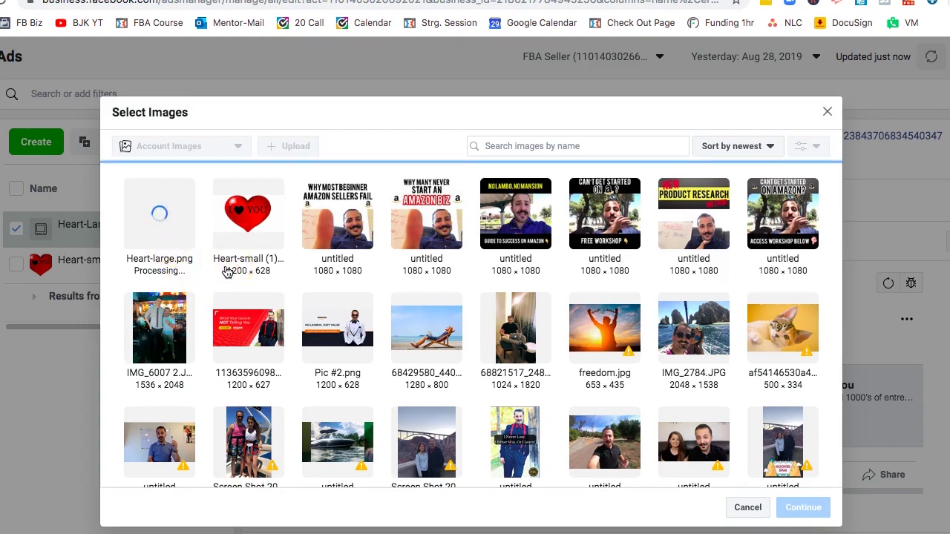
{"action": "left_click", "coordinate": [186, 231]}
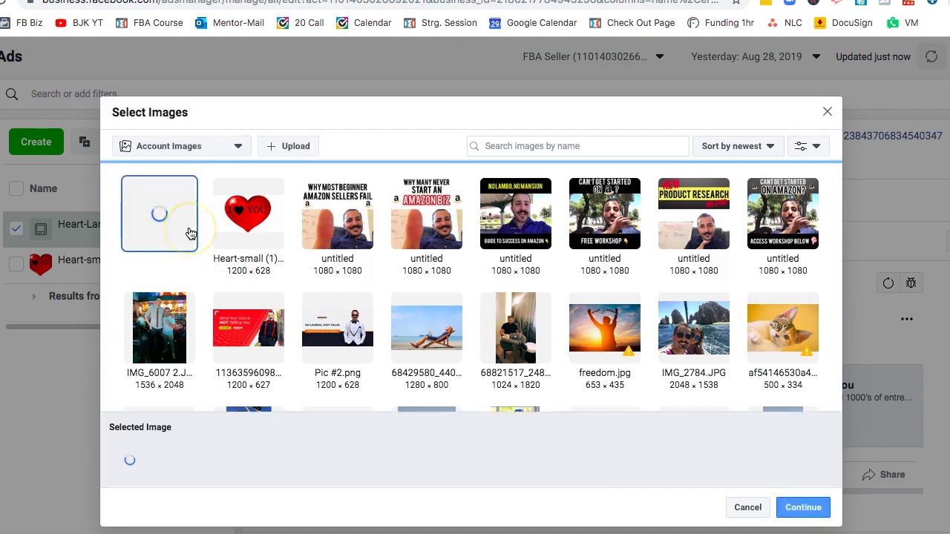
{"action": "left_click", "coordinate": [802, 509]}
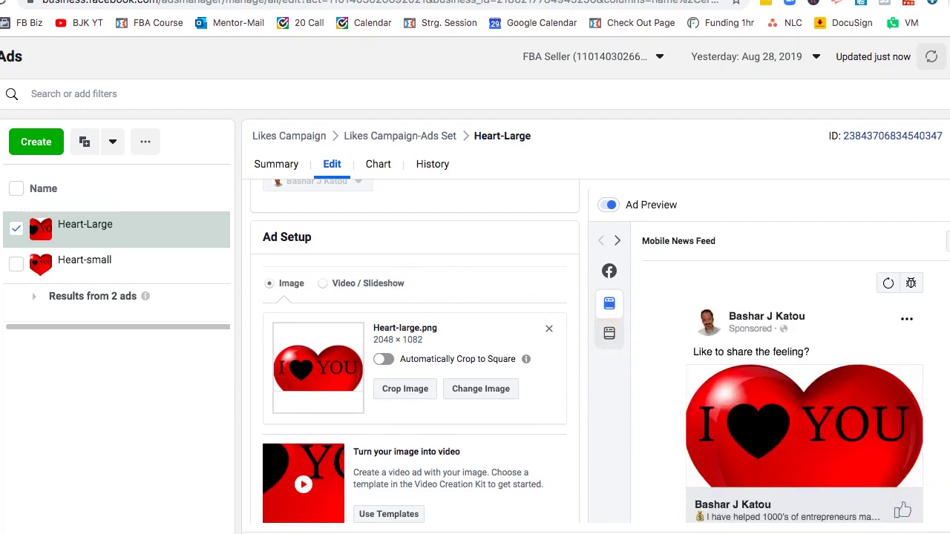
{"action": "left_click", "coordinate": [917, 531]}
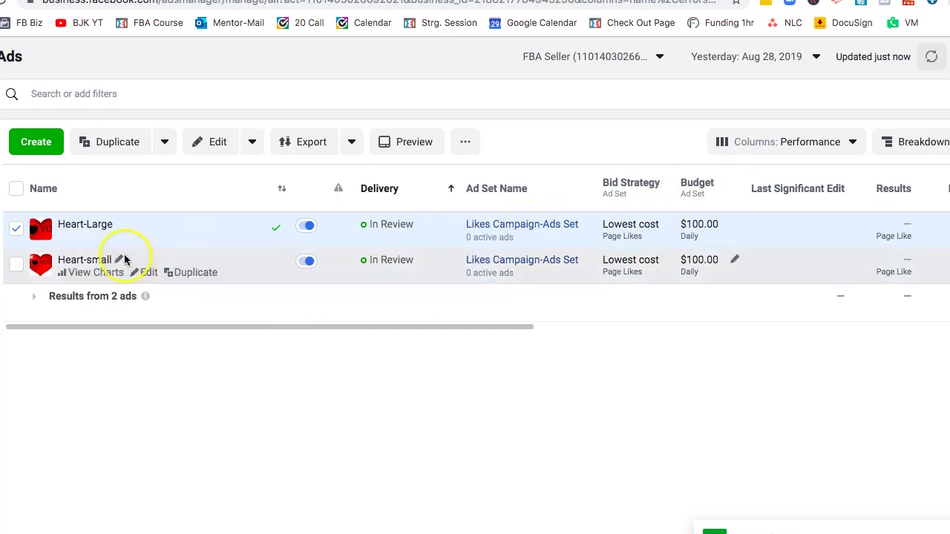
Step: Review the delivery status of the Likes Campaign, its Likes Campaign-Ads Set and the two heart ads
{"action": "mouse_move", "coordinate": [2, 237]}
{"action": "left_click", "coordinate": [12, 205]}
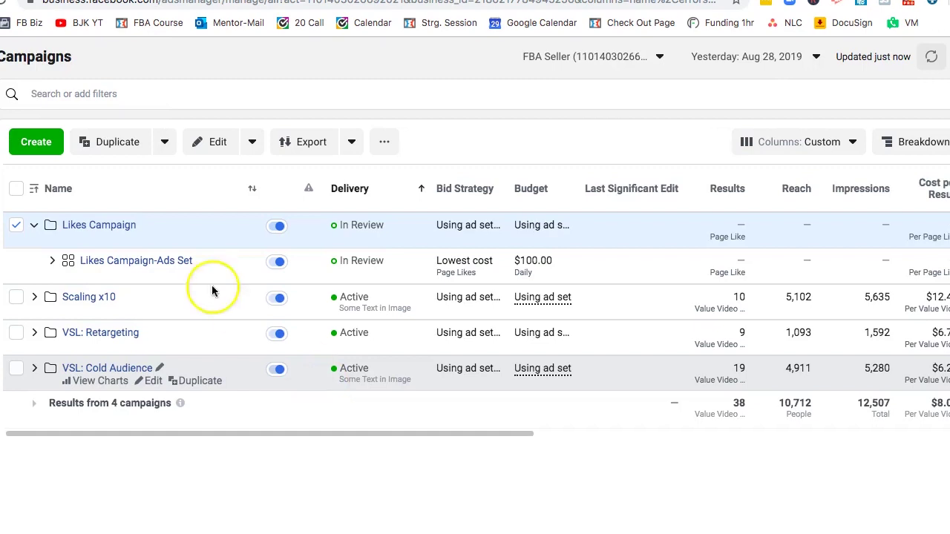
{"action": "left_click", "coordinate": [34, 226]}
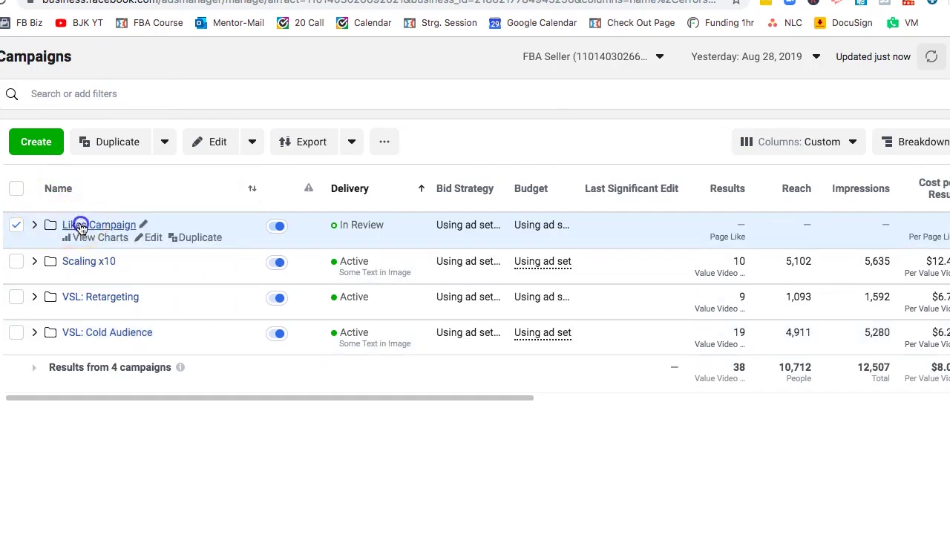
{"action": "left_click", "coordinate": [65, 225]}
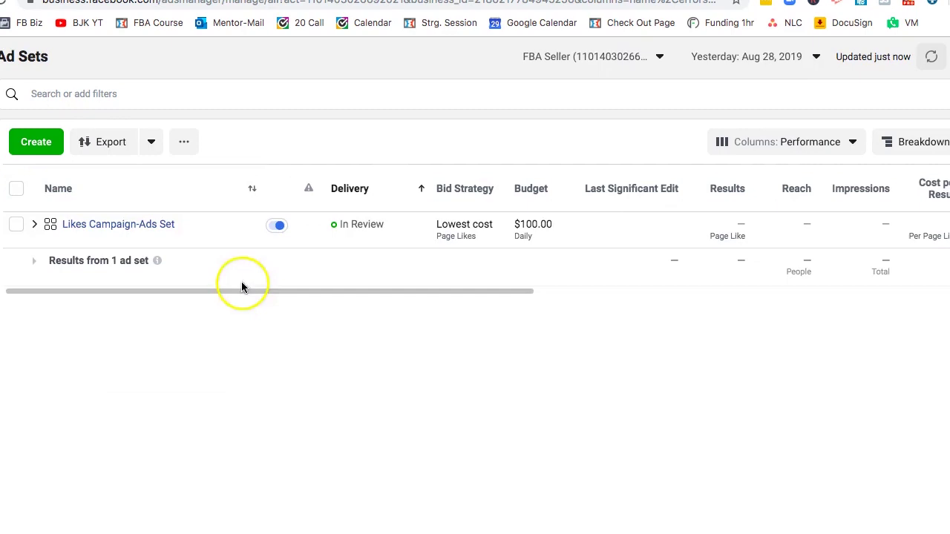
{"action": "left_click", "coordinate": [137, 225]}
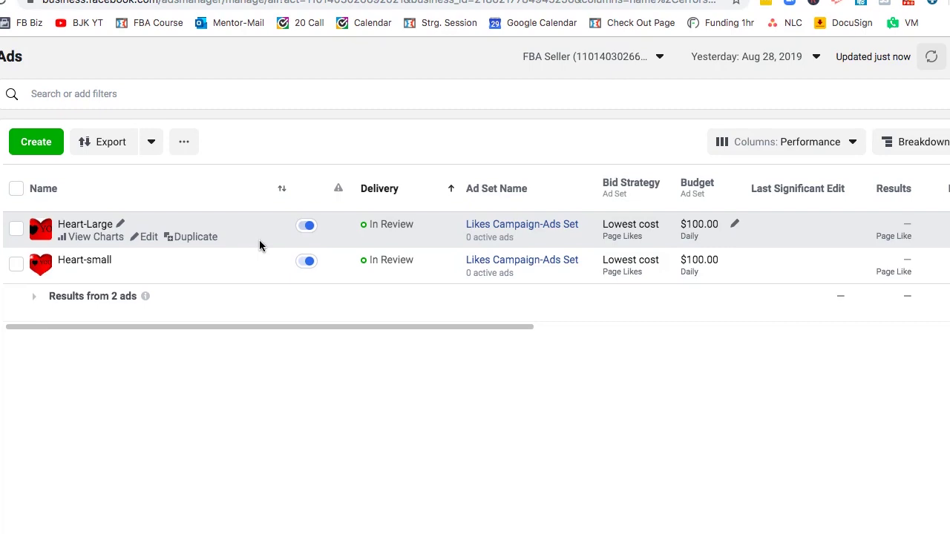
{"action": "left_click", "coordinate": [198, 113]}
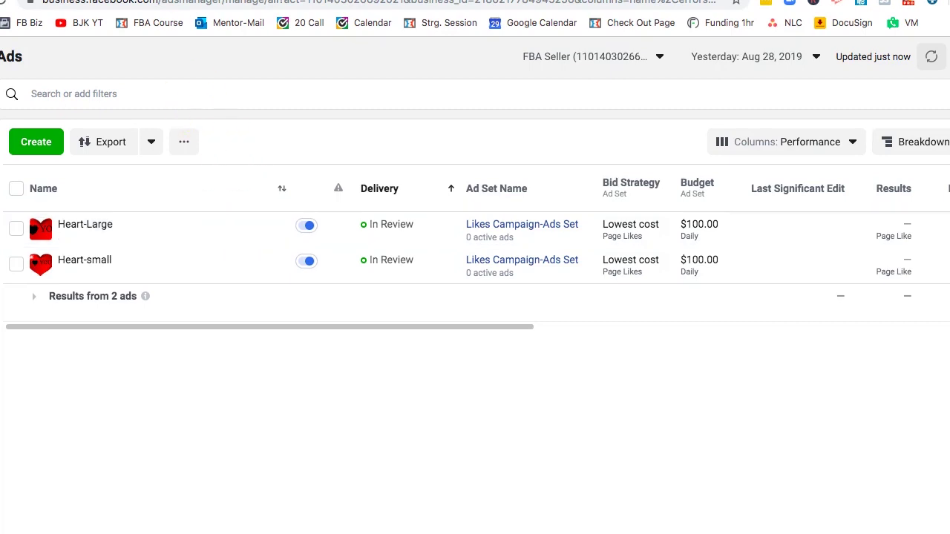
Step: Switch to the Google Docs guide on running a likes campaign and review its budget, expected cost per like and introduction
{"action": "key", "text": "ctrl+Tab"}
{"action": "scroll", "coordinate": [381, 297], "scroll_direction": "down", "scroll_amount": 1}
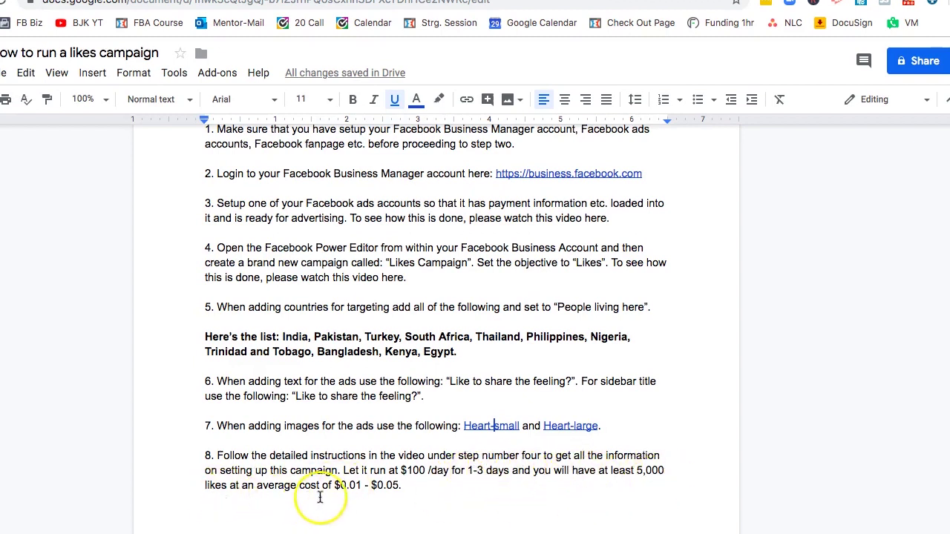
{"action": "left_click", "coordinate": [399, 484]}
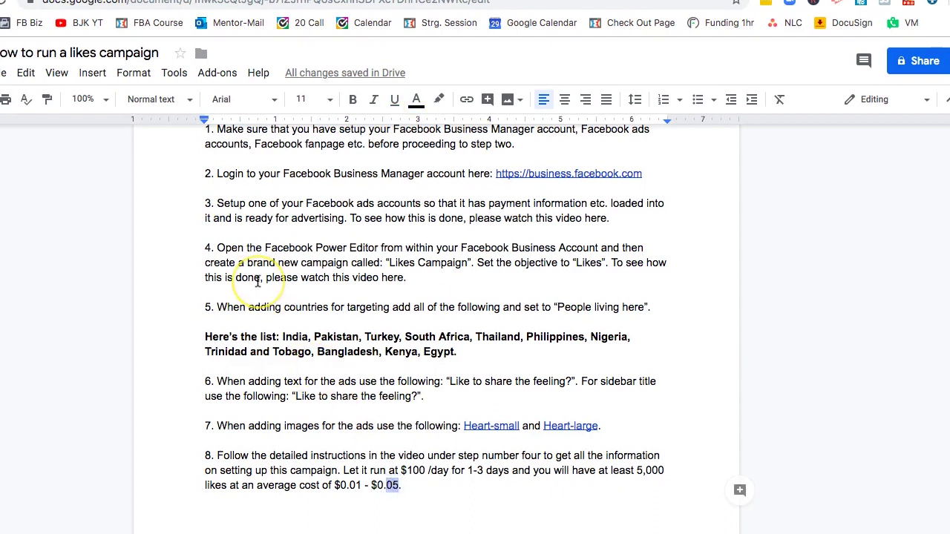
{"action": "scroll", "coordinate": [257, 280], "scroll_direction": "up", "scroll_amount": 5}
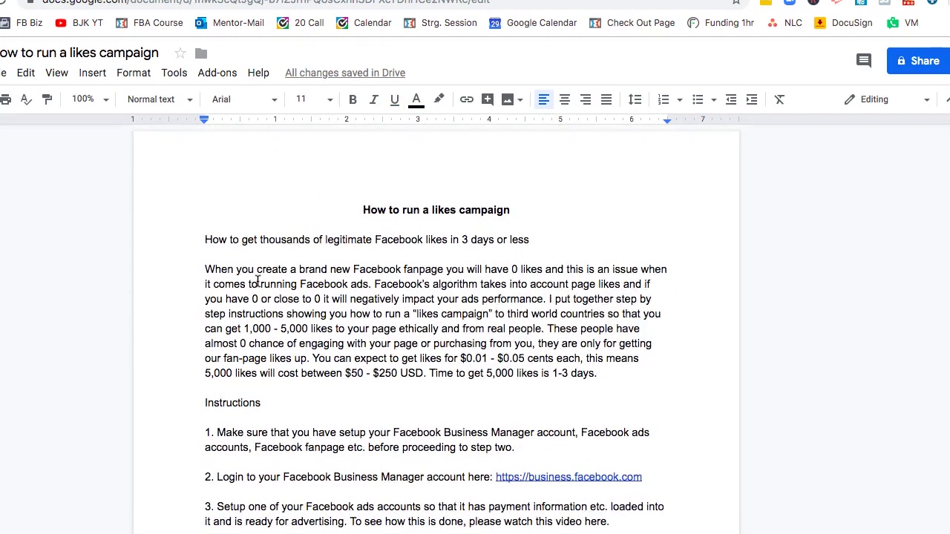
{"action": "scroll", "coordinate": [324, 329], "scroll_direction": "up", "scroll_amount": 3}
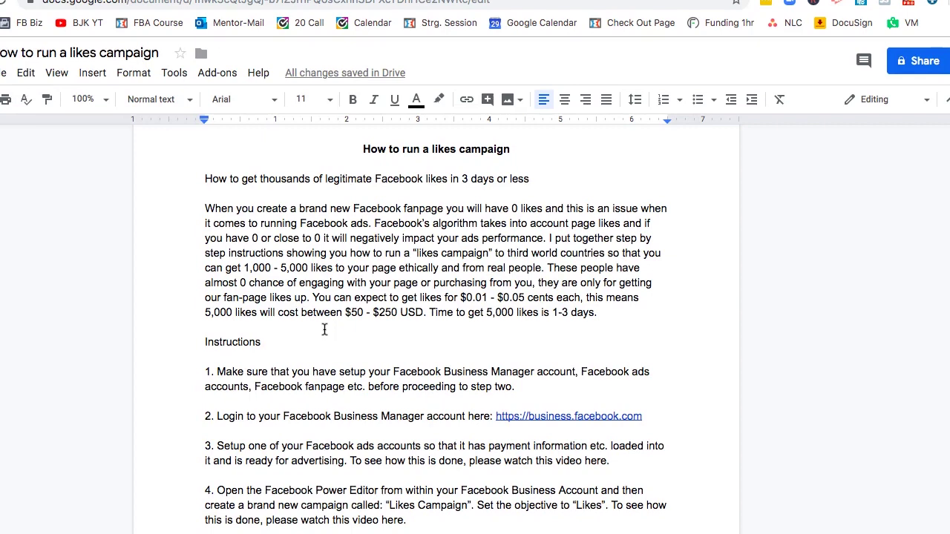
{"action": "scroll", "coordinate": [324, 328], "scroll_direction": "up", "scroll_amount": 2}
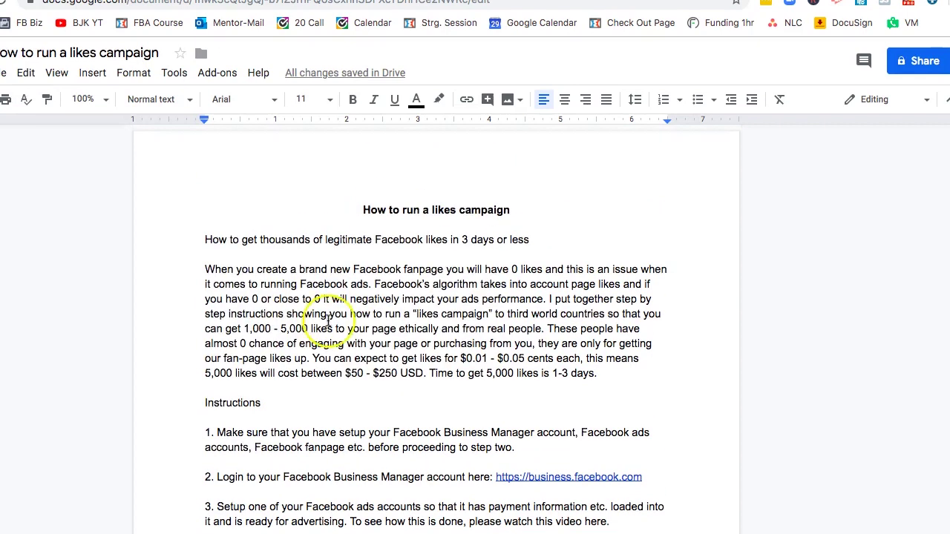